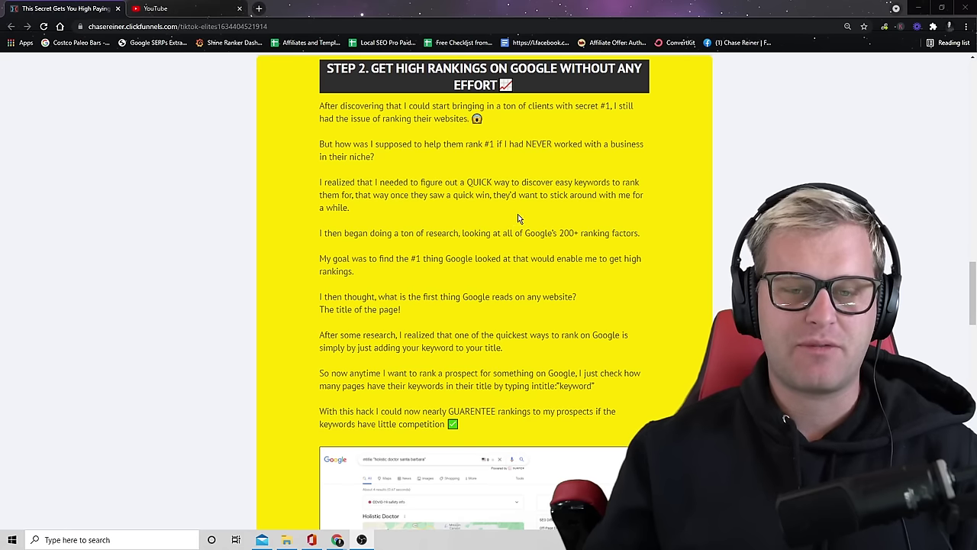
scroll(535, 215, "up", 2, "ctrl")
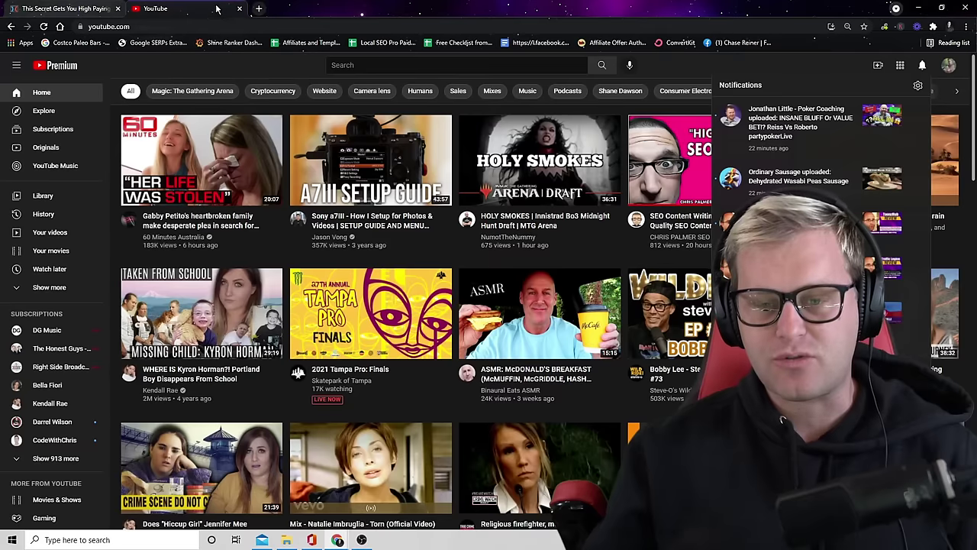
left_click(219, 9)
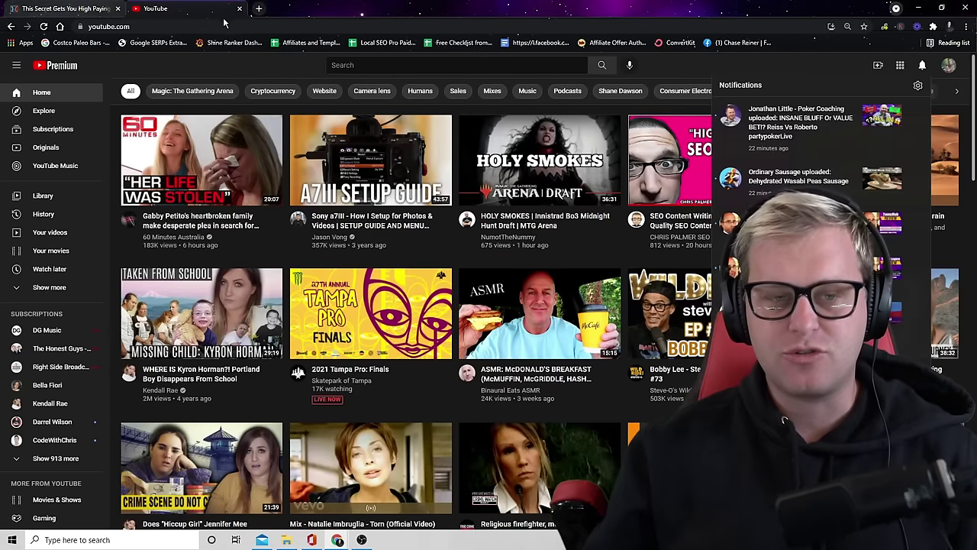
left_click(395, 60)
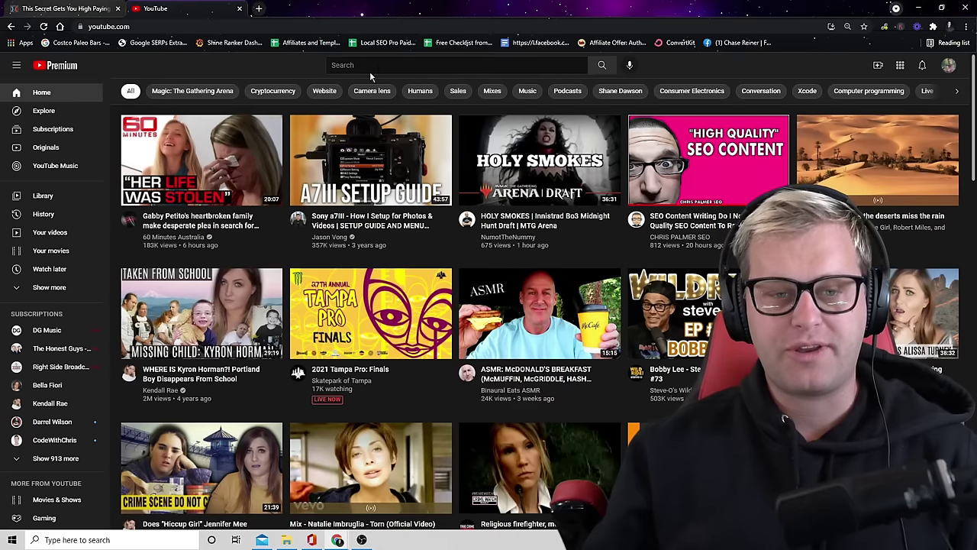
Search Google in a new tab for "how many ranking factors does google have", and return to the Step 2 article on high rankings.
left_click(257, 8)
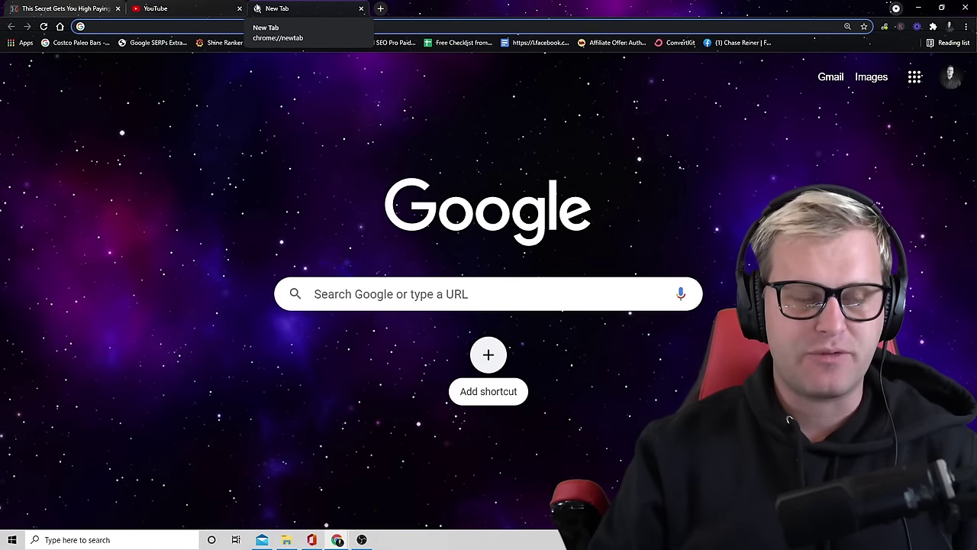
type("how many r")
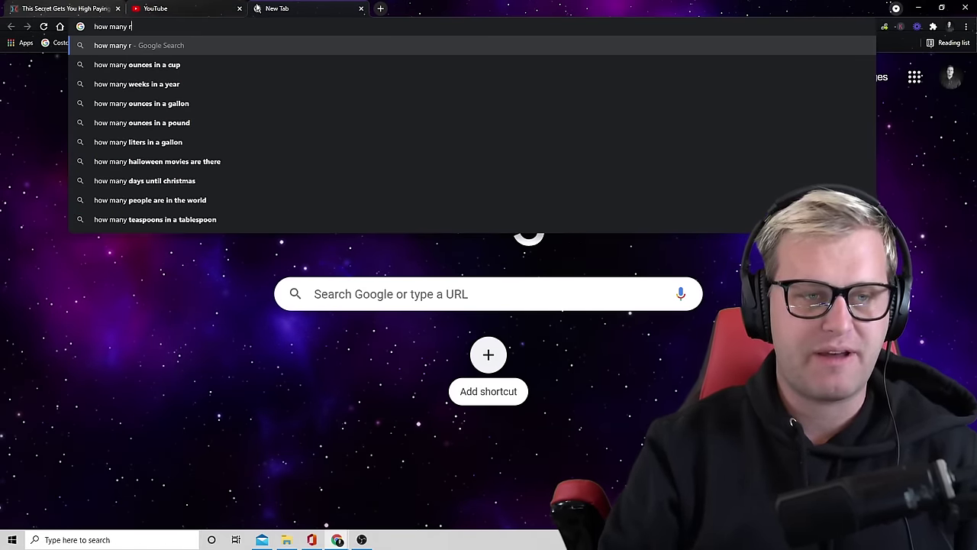
type("anking factors")
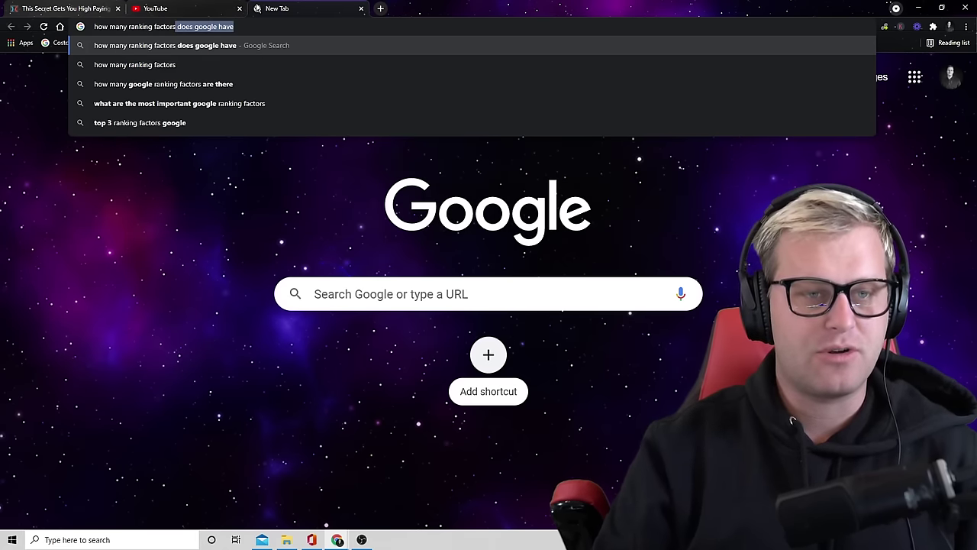
key("Return")
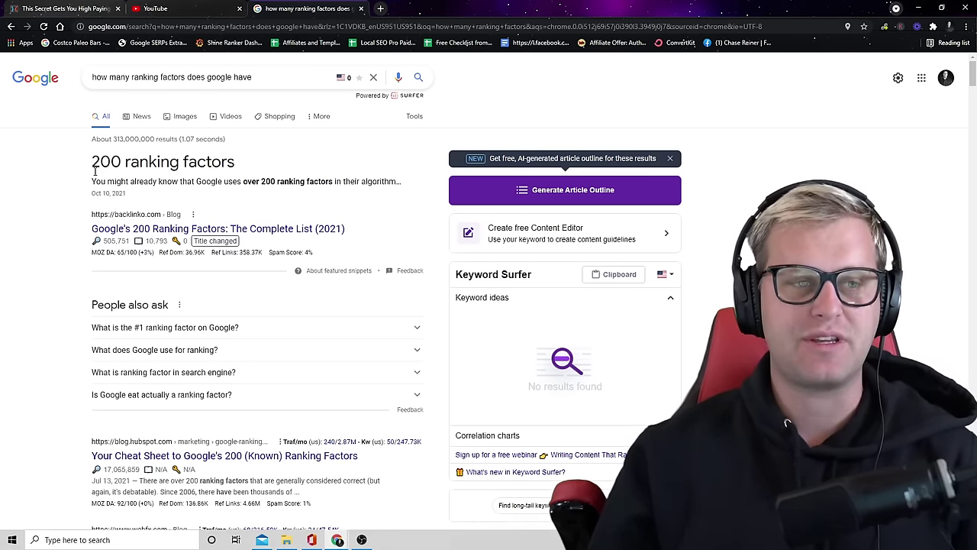
left_click(86, 7)
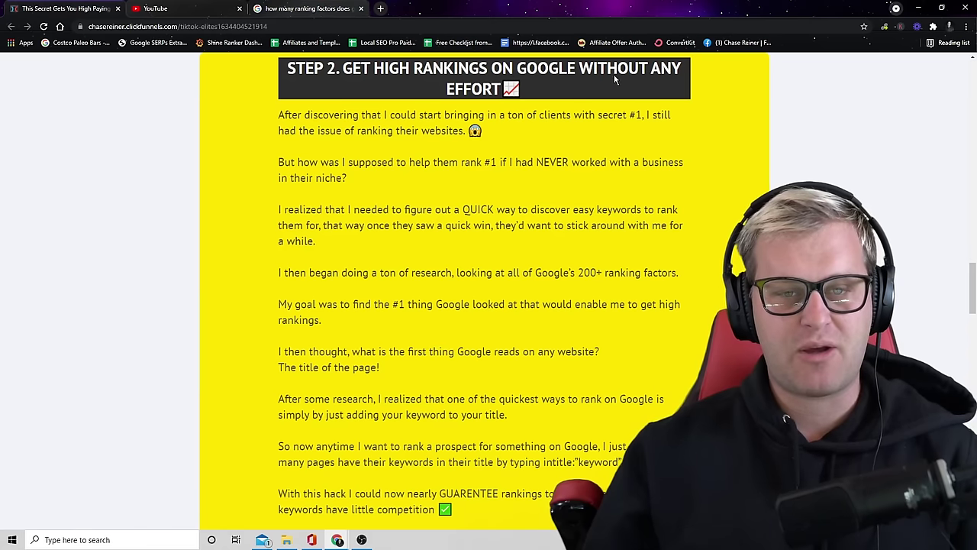
Search Google for "holistic doctors santa barbara" in an incognito window.
left_click(300, 10)
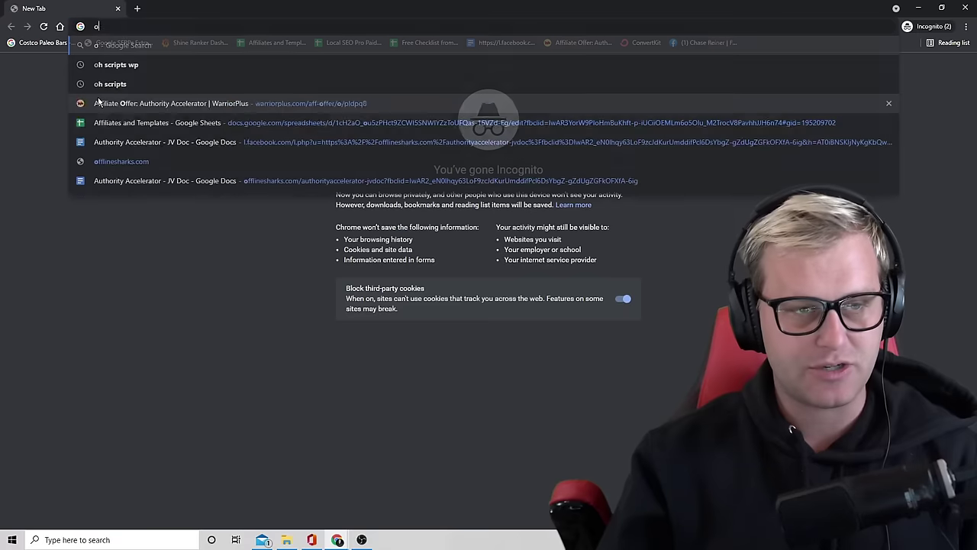
type("holisti")
key("Return")
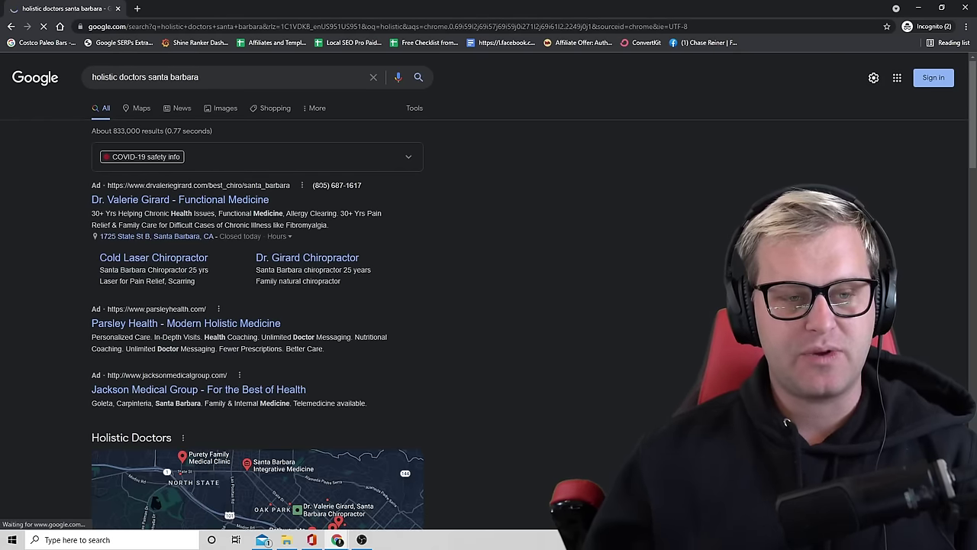
Examine the result count, ads, map listings and organic results for the Santa Barbara holistic doctors search.
key("ctrl+plus")
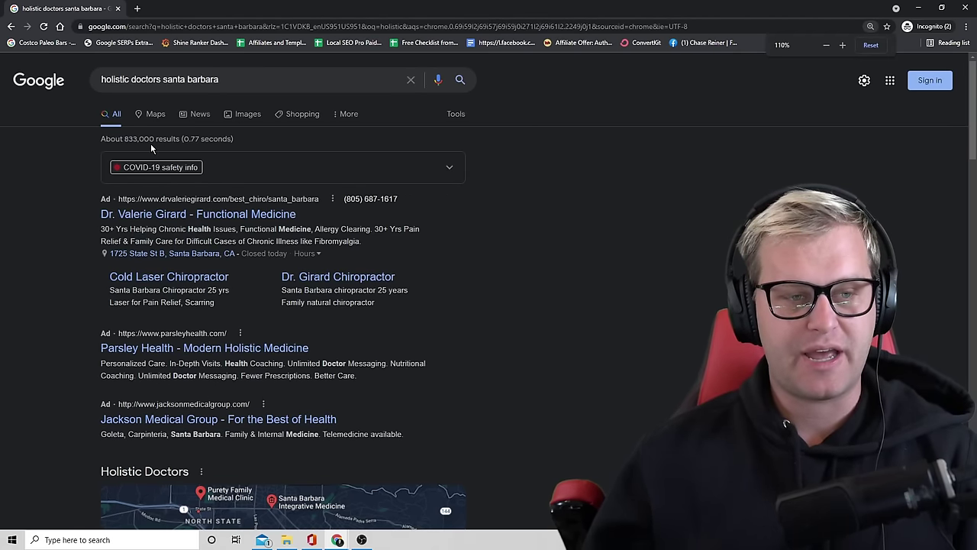
scroll(268, 209, "down", 7)
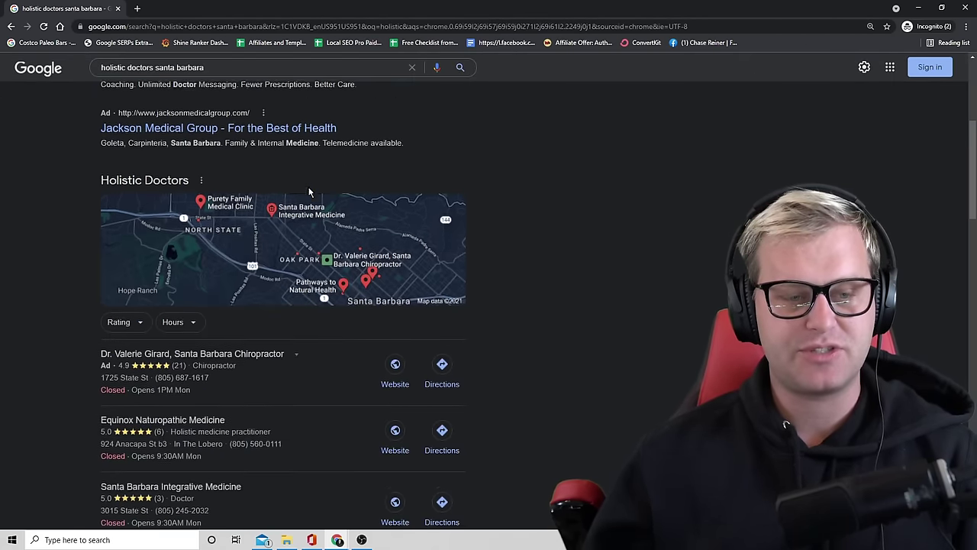
scroll(268, 209, "up", 10)
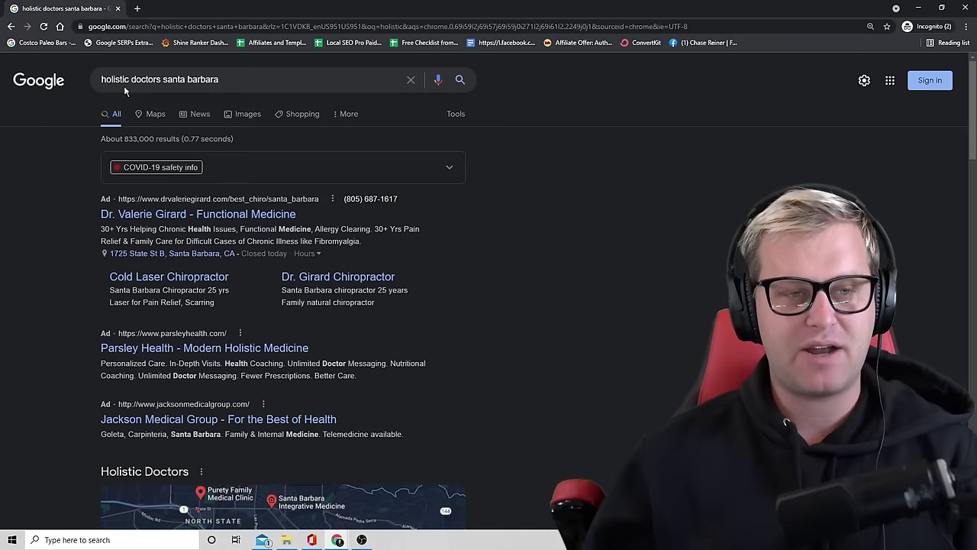
left_click_drag(264, 86, 77, 154)
left_click(77, 154)
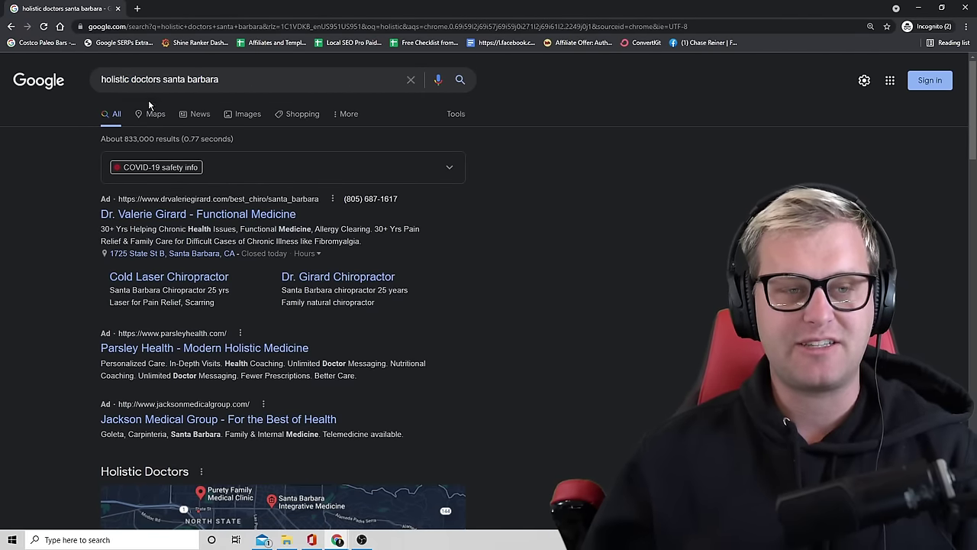
scroll(183, 244, "down", 10)
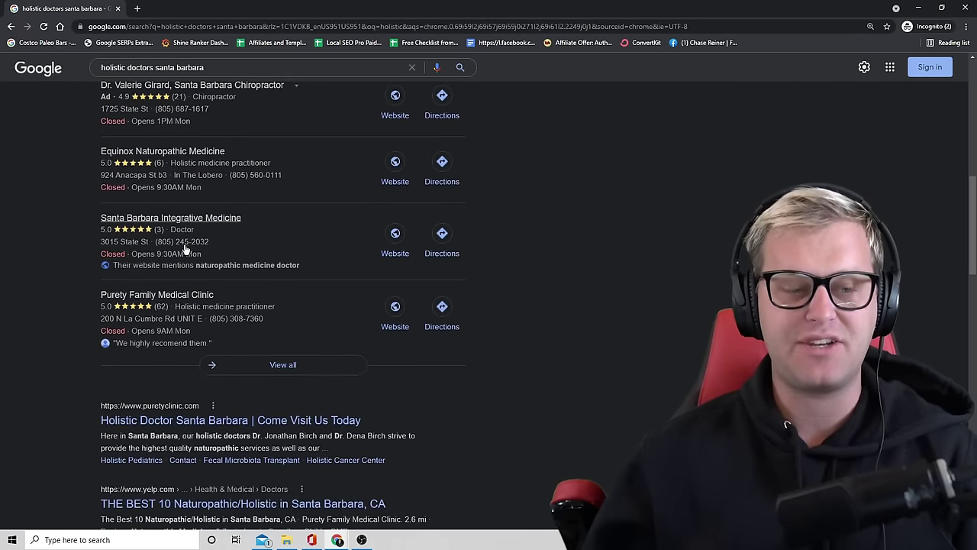
scroll(185, 248, "up", 10)
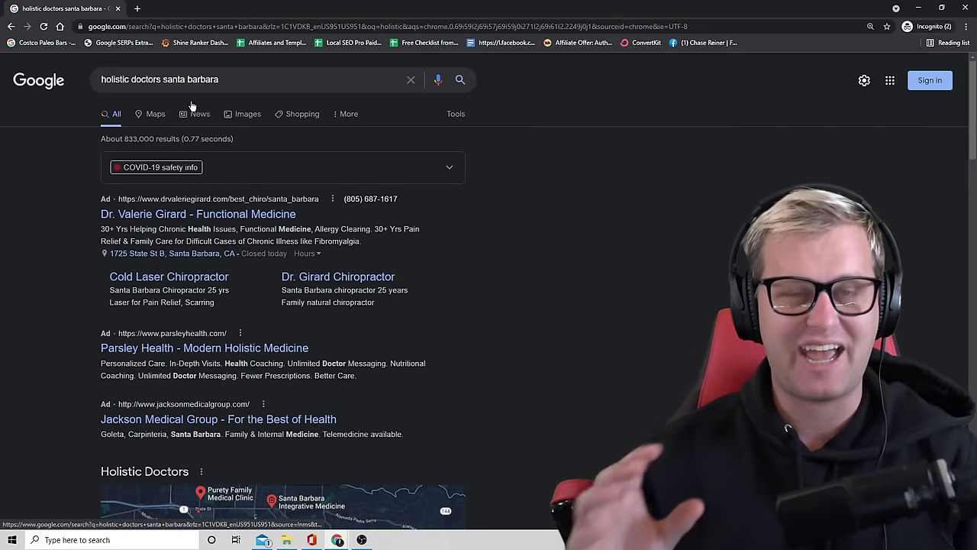
left_click_drag(222, 91, 101, 96)
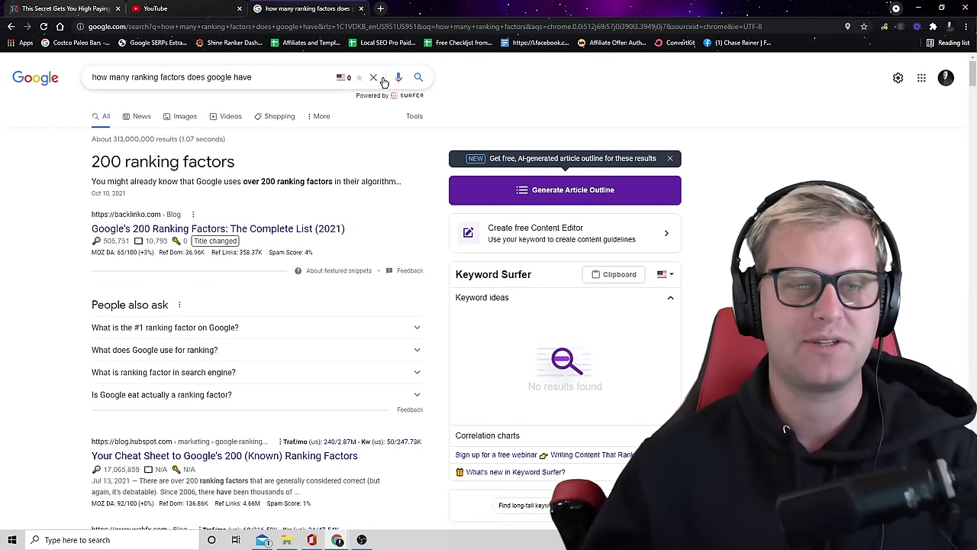
In the regular browser window, replace the ranking-factors query with intitle:"holistic doctor" and run the search on an enlarged page.
left_click_drag(257, 71, 90, 77)
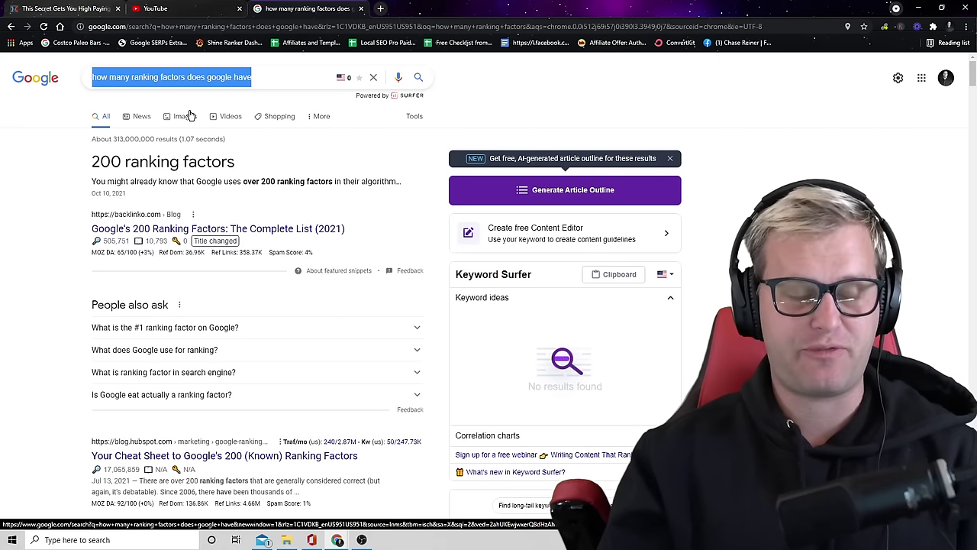
type("intitle")
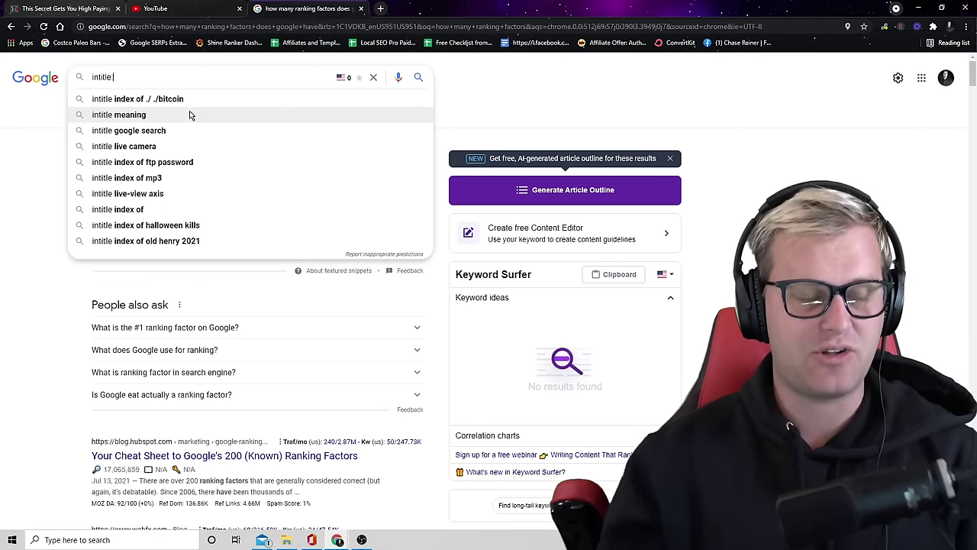
key("ctrl+plus")
key("ctrl+plus")
key("ctrl+plus")
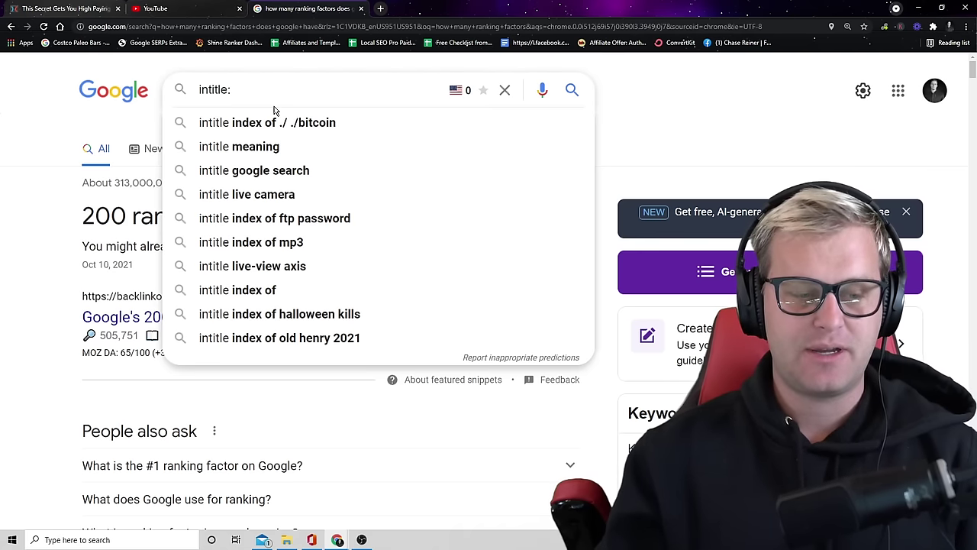
type("\"holistic d")
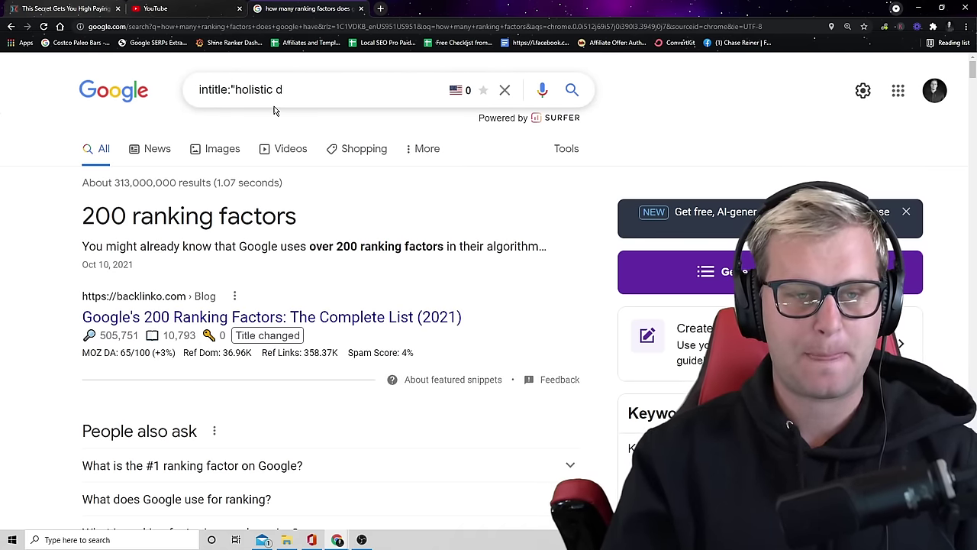
type("octor\"")
key("Return")
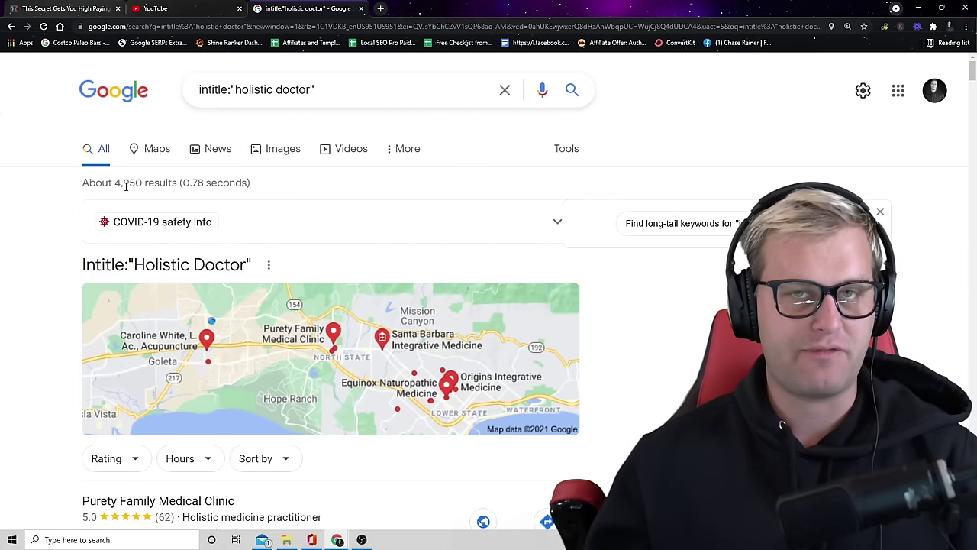
Narrow the title search to intitle:"holistic doctor santa barbara" and run it.
left_click(319, 97)
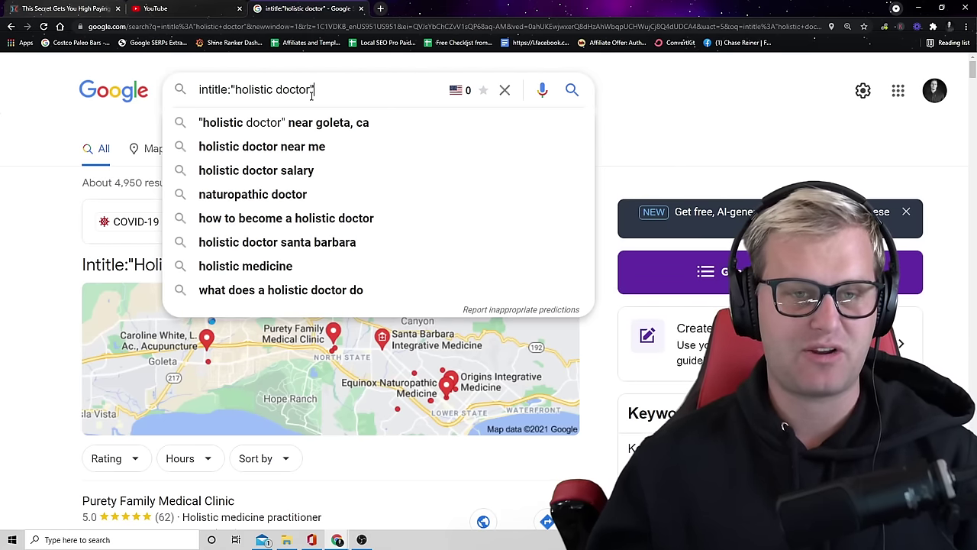
left_click(312, 92)
type("santa barbara")
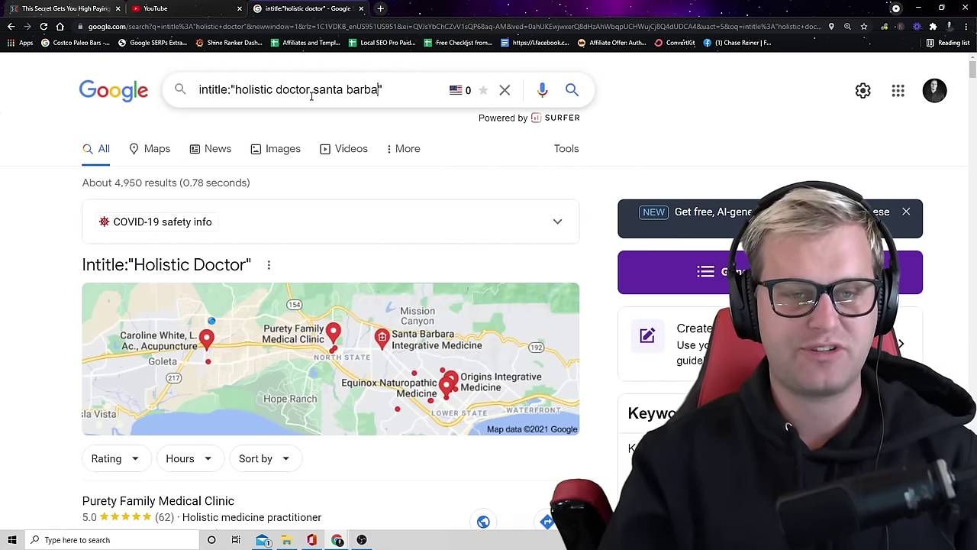
key("Return")
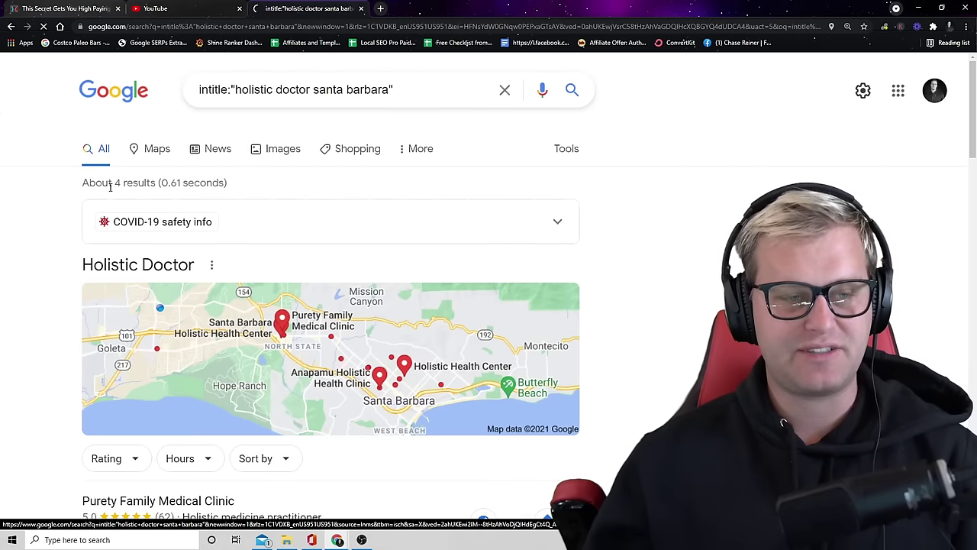
Examine the result count, local listings and organic page titles for the Santa Barbara holistic doctor title search.
key("ctrl+plus")
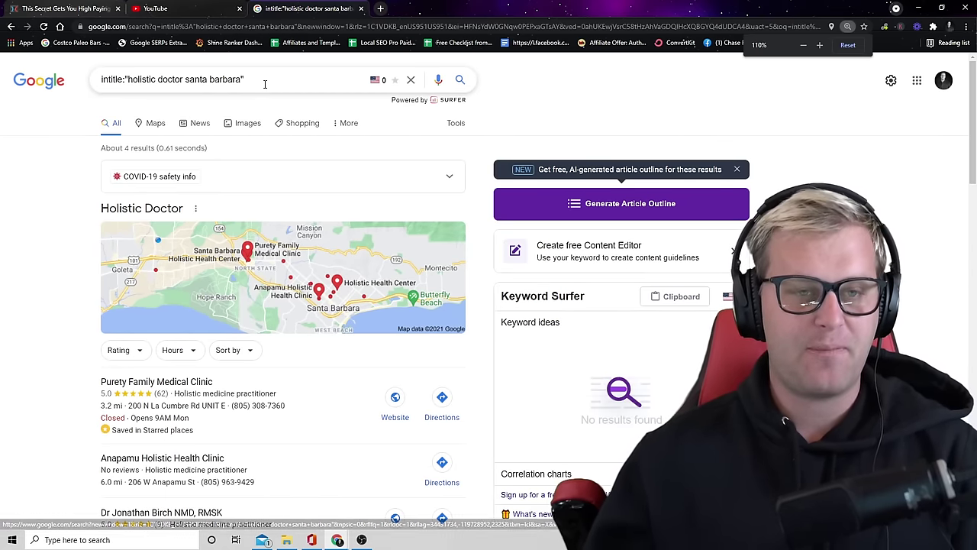
scroll(280, 155, "down", 4)
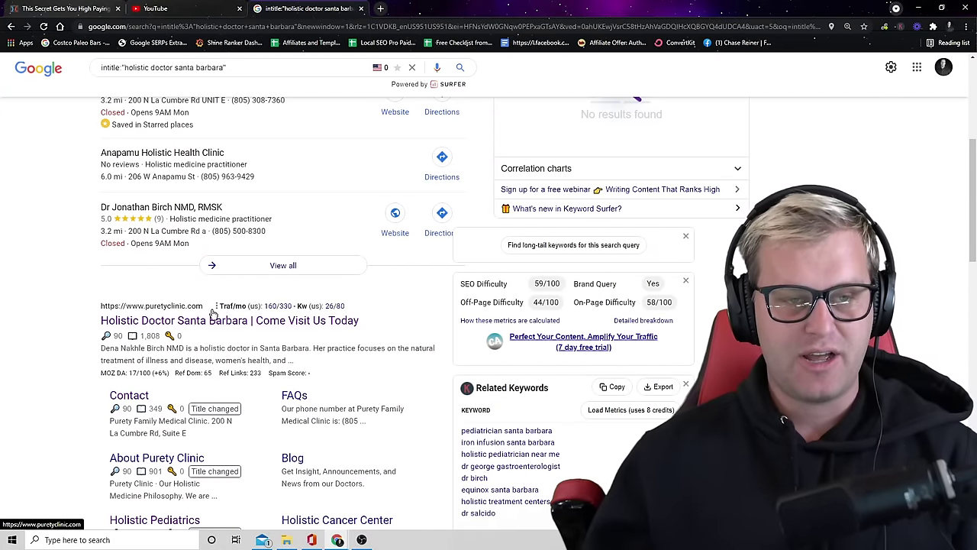
scroll(288, 340, "up", 4)
scroll(222, 321, "down", 5)
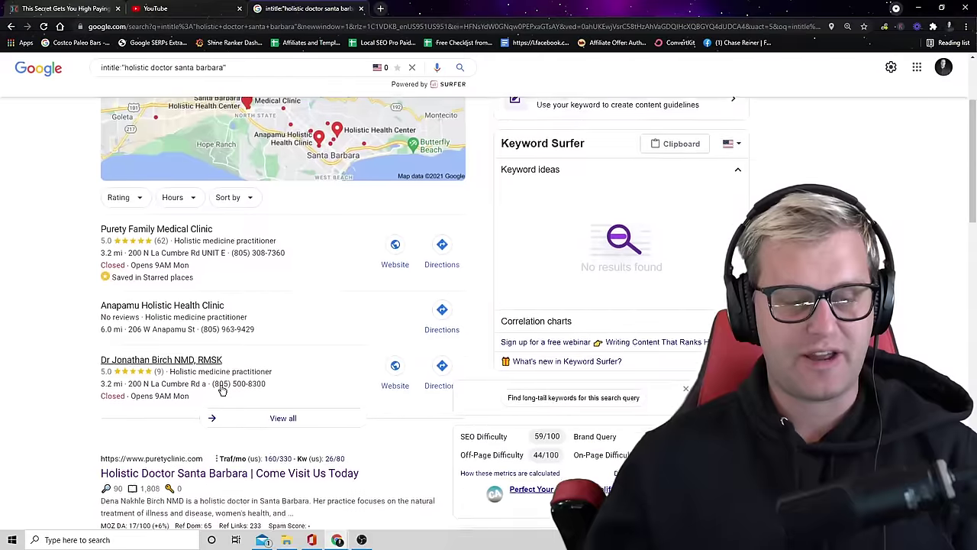
scroll(237, 229, "up", 5)
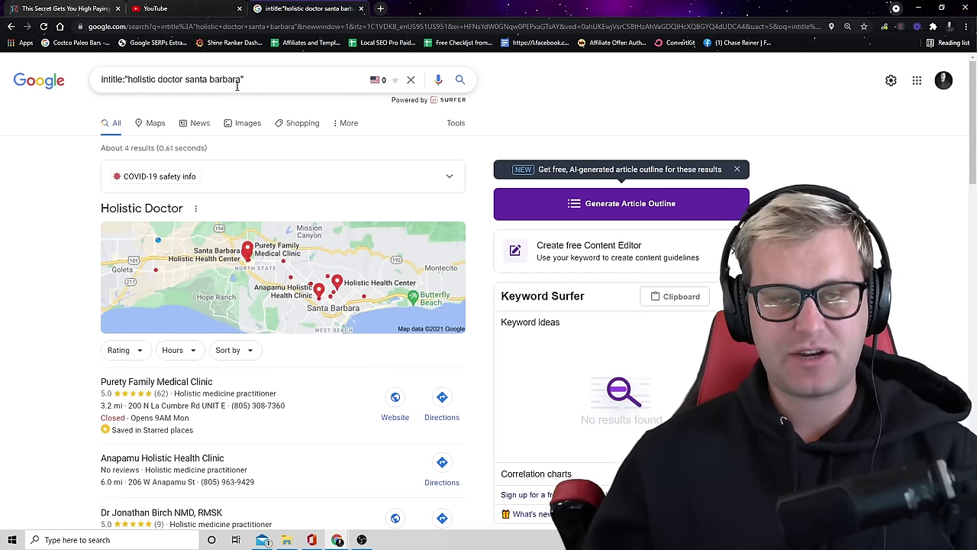
left_click_drag(104, 148, 136, 149)
left_click(139, 151)
scroll(214, 283, "down", 5)
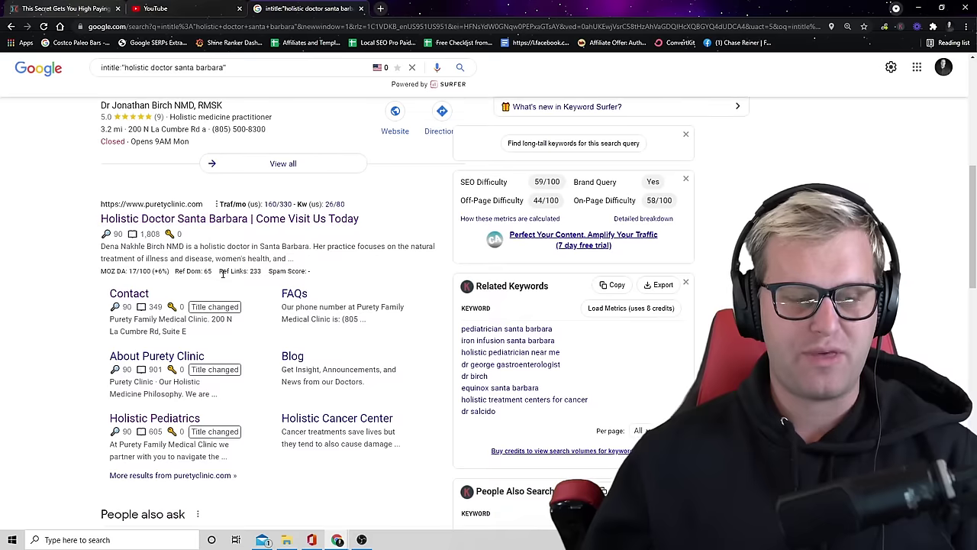
scroll(294, 258, "up", 5)
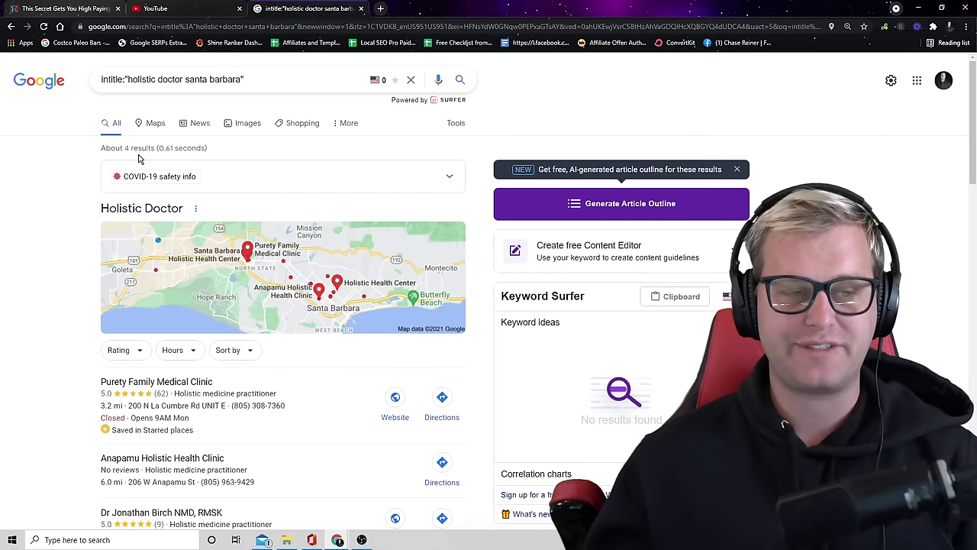
Search Google for intitle:"web design santa barbara" and review its result count and listings as a comparison.
left_click_drag(241, 78, 126, 79)
type("web")
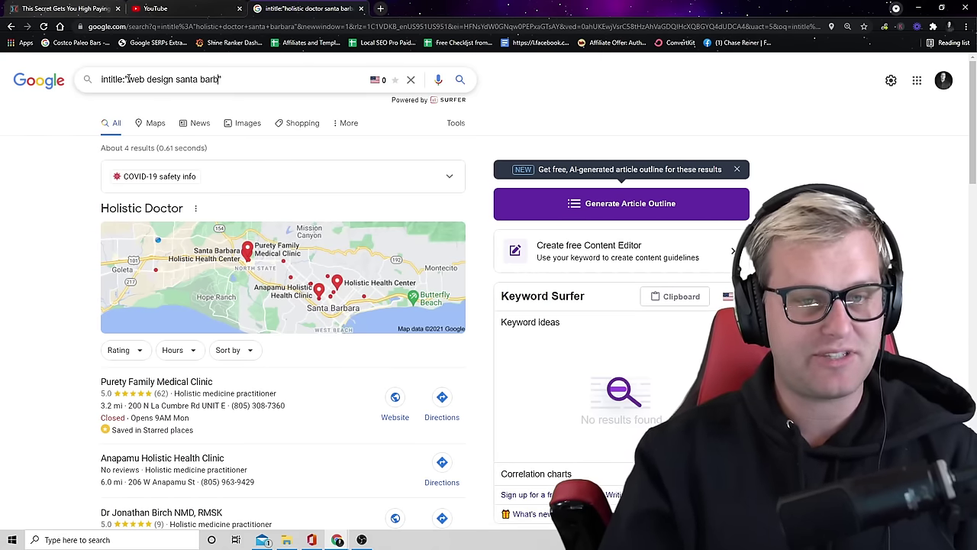
type("ra")
key("Return")
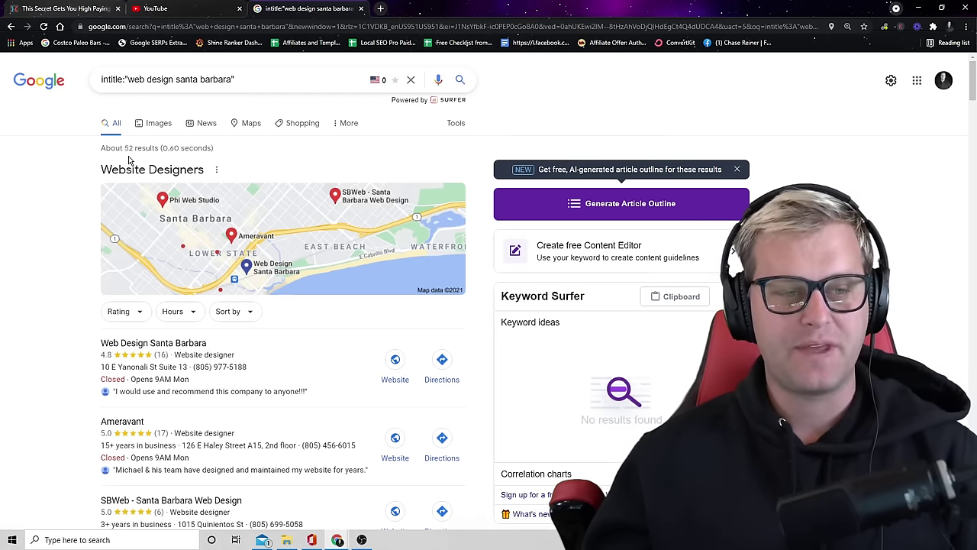
scroll(153, 198, "down", 2)
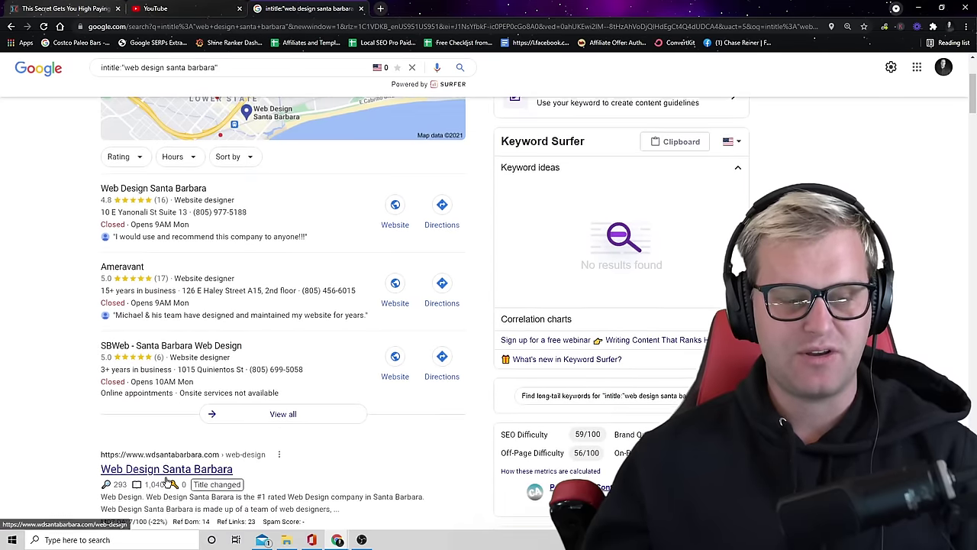
scroll(184, 384, "down", 1)
scroll(184, 384, "up", 3)
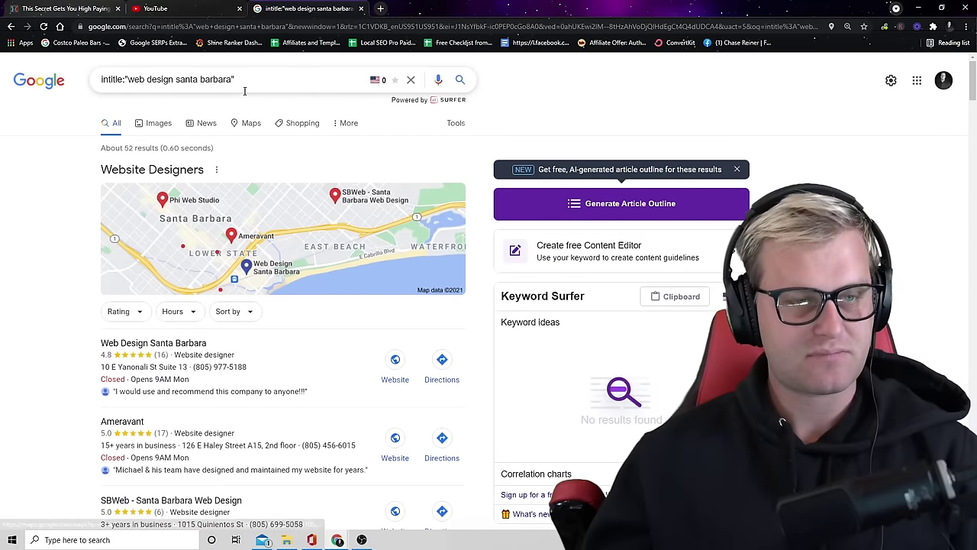
Examine the organic page titles and local listings for the Santa Barbara web design title search.
scroll(136, 238, "down", 3)
left_click_drag(93, 371, 181, 384)
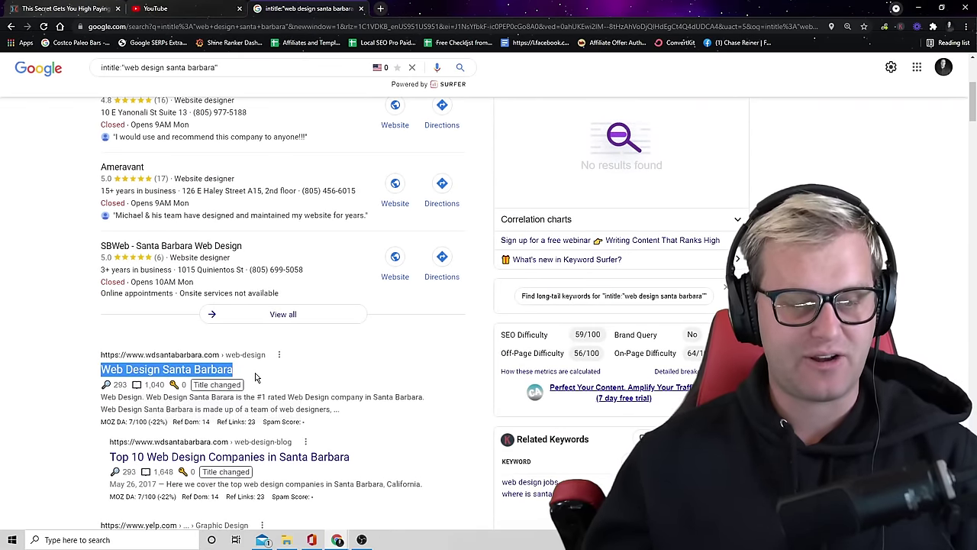
left_click(257, 375)
scroll(182, 264, "up", 2)
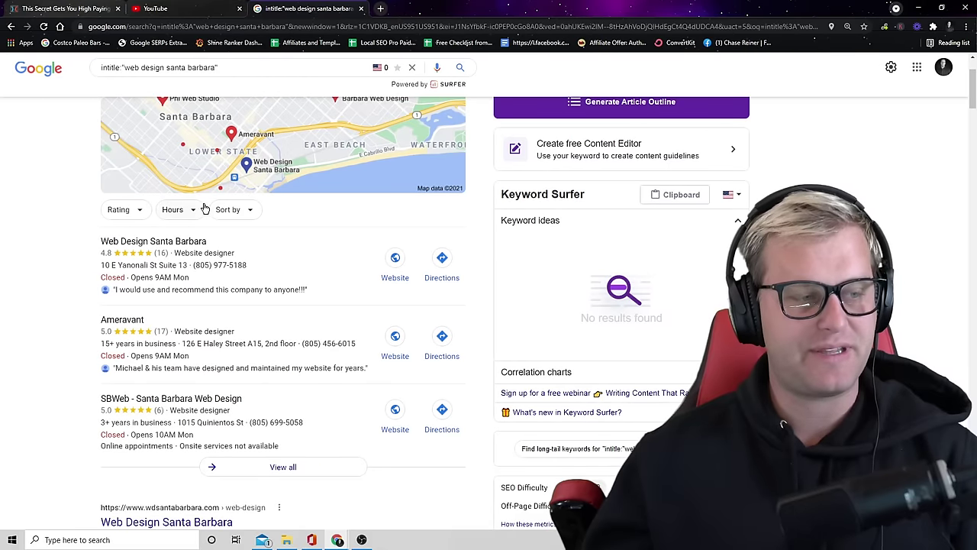
Replace the quoted phrase in the title query to search Google for intitle:"ai content writing tools".
left_click_drag(216, 67, 121, 70)
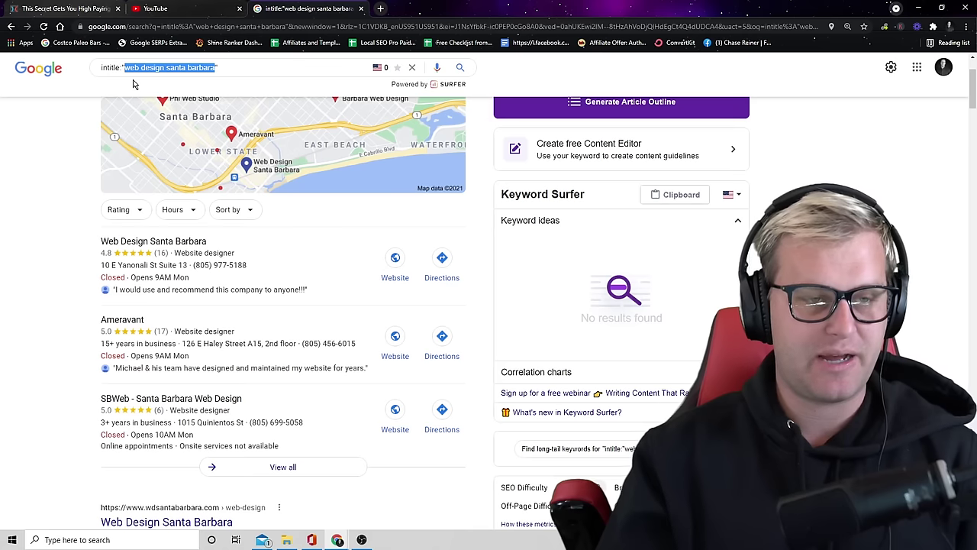
type("d")
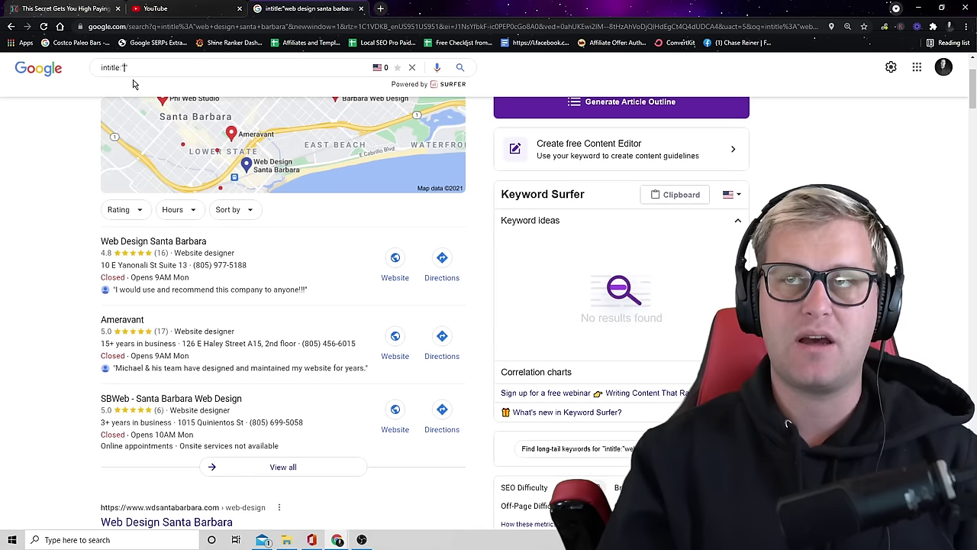
type("i content writing tools")
key("Return")
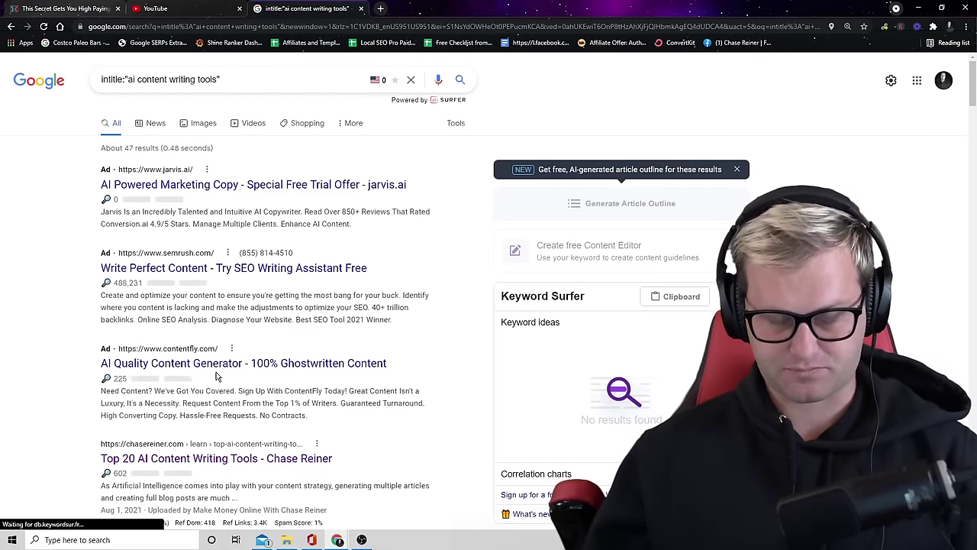
Open the Top 20 AI Content Writing Tools result from chasereiner.com, skim the article, and close it.
scroll(84, 351, "down", 1)
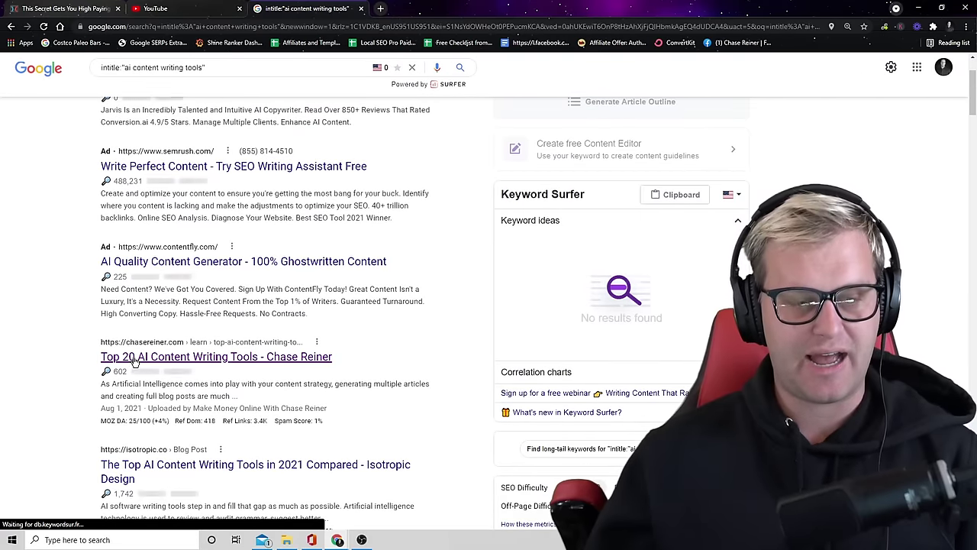
left_click(173, 359)
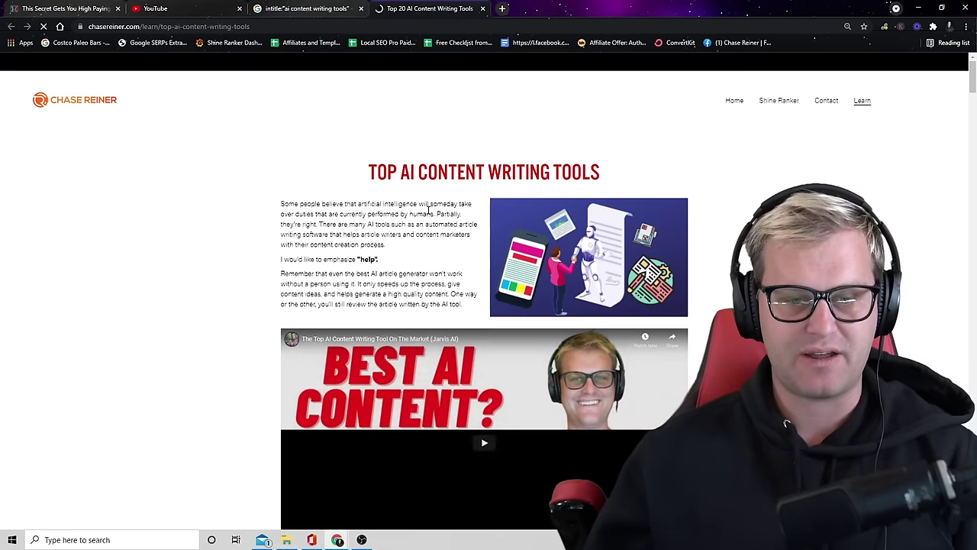
scroll(505, 245, "down", 3)
scroll(506, 245, "up", 2)
scroll(506, 244, "down", 8)
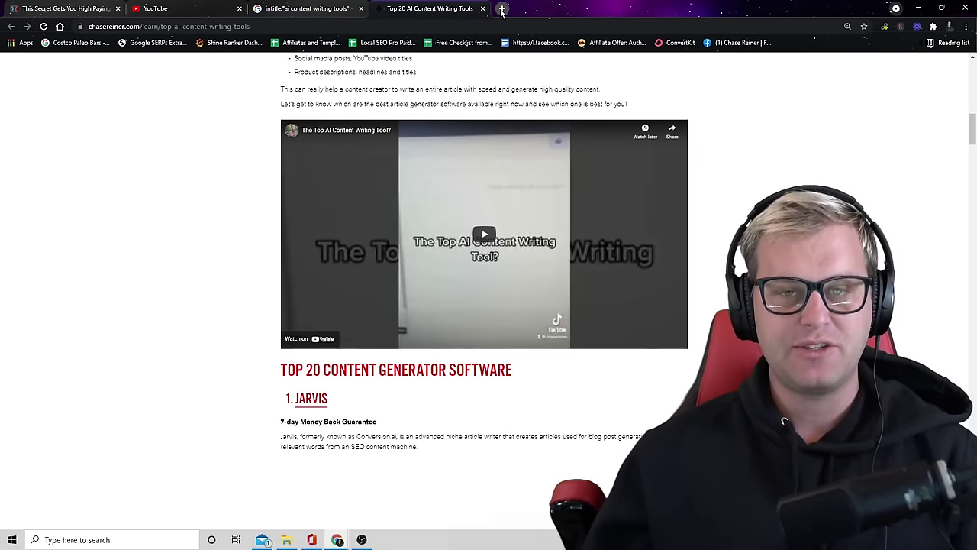
left_click(483, 9)
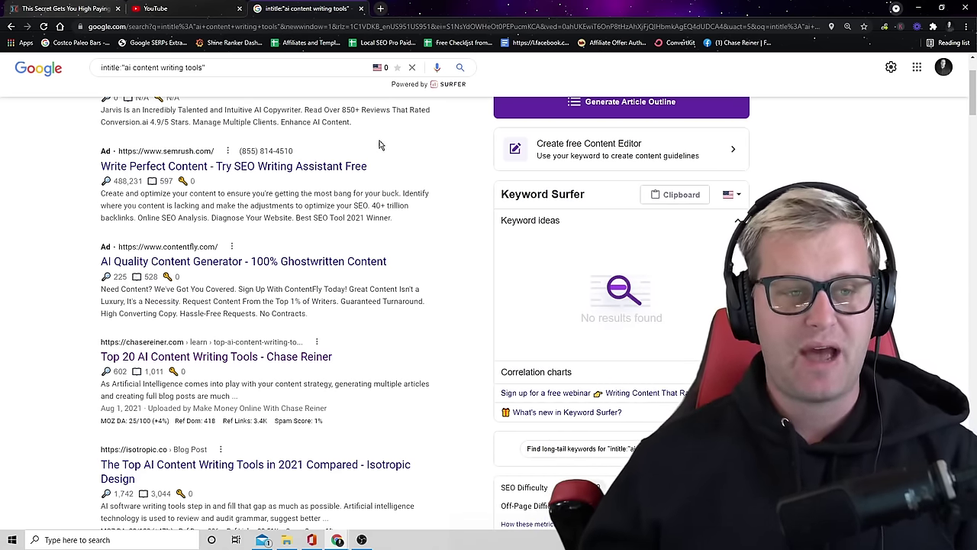
Review the result count and titles for the AI content writing tools query, briefly reopening the chasereiner.com article.
scroll(363, 169, "up", 2)
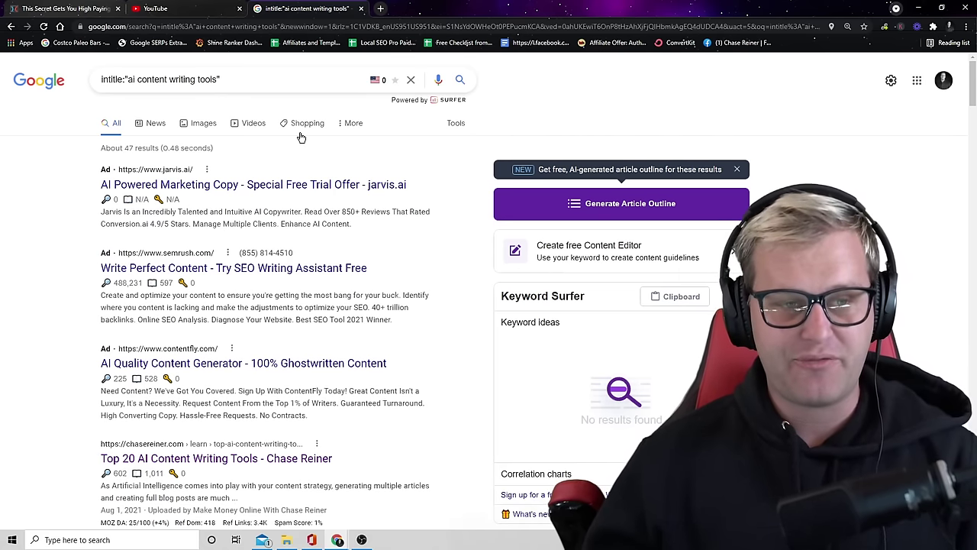
scroll(152, 152, "down", 3)
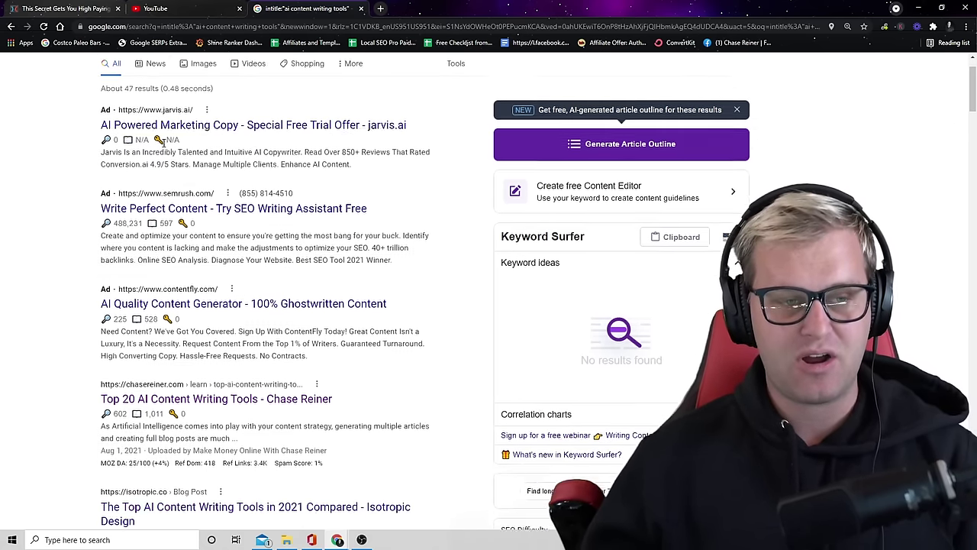
left_click(195, 208)
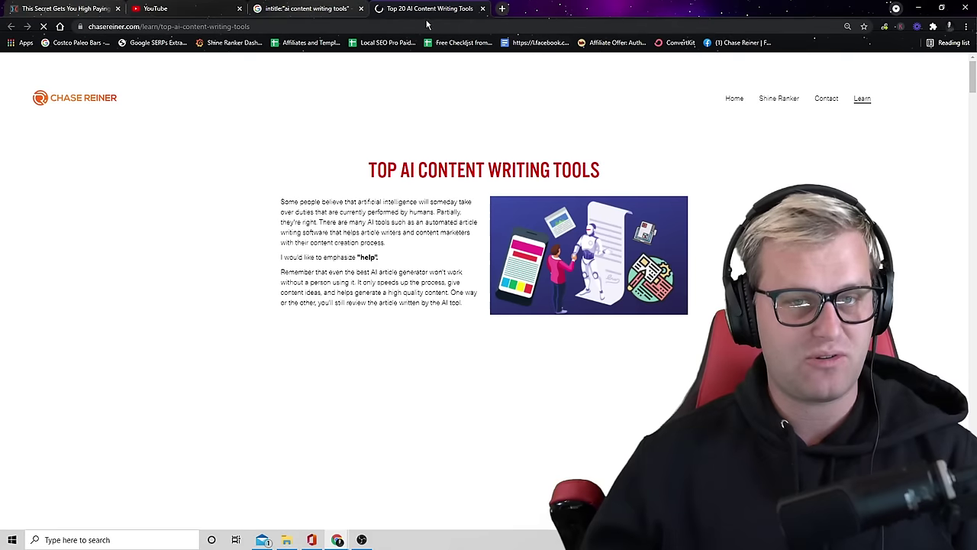
left_click(483, 8)
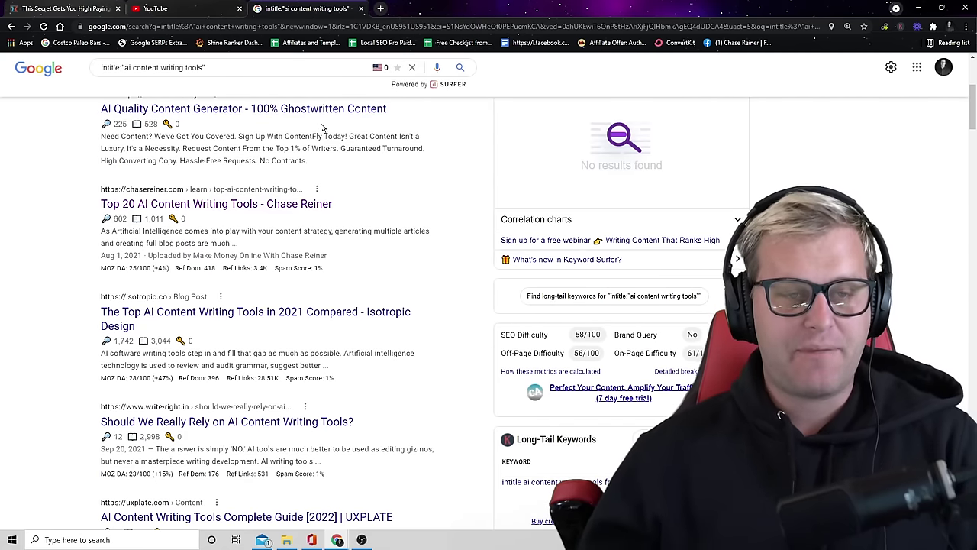
scroll(343, 98, "up", 4)
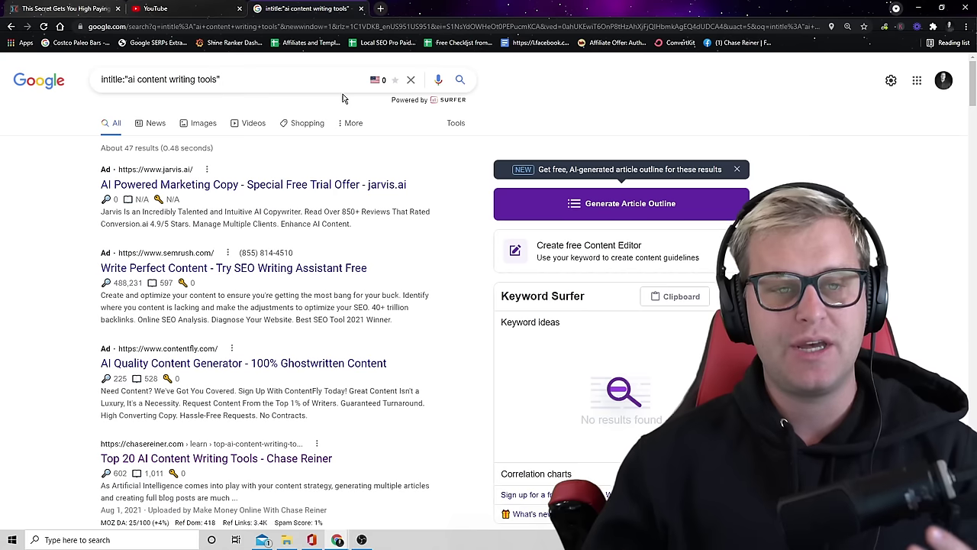
triple_click(245, 82)
left_click(229, 90)
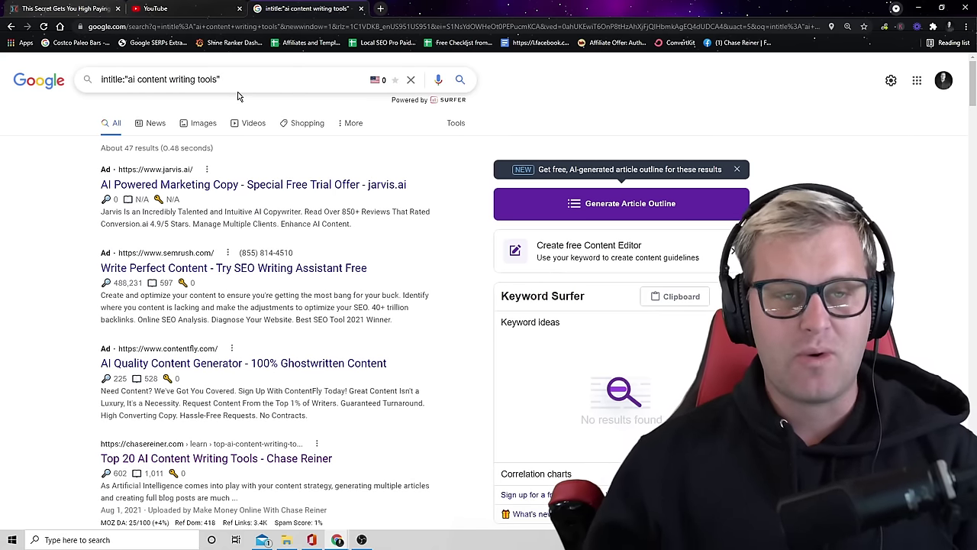
Open shineranker.com in a new browser tab and look through the tracked keywords and their difficulty ratings.
left_click(381, 7)
type("shineranker.com")
key("Return")
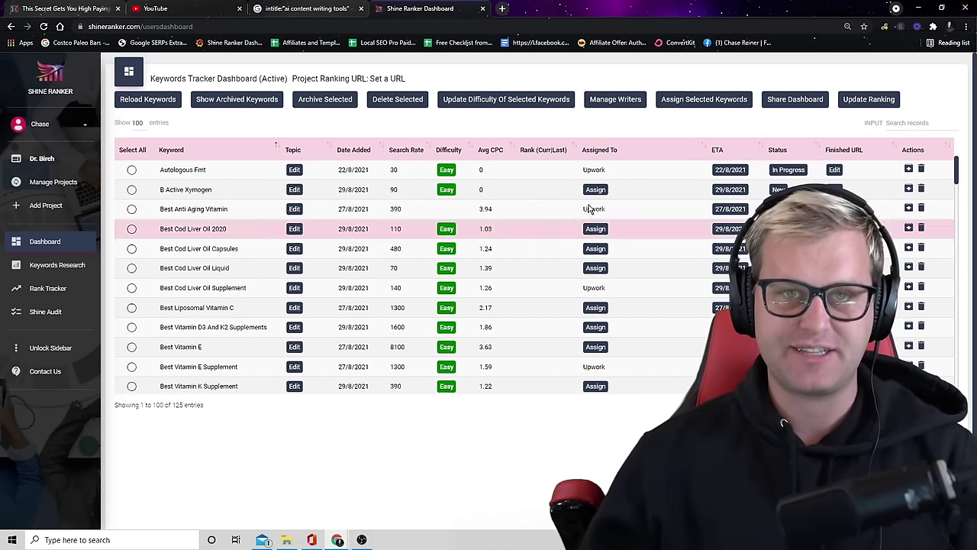
scroll(530, 235, "down", 1)
scroll(481, 229, "up", 1)
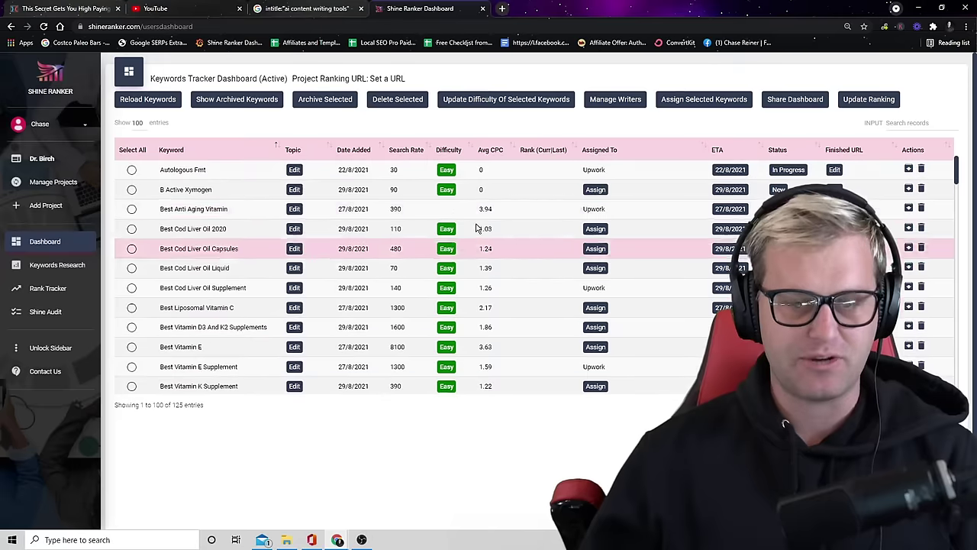
scroll(475, 229, "down", 4)
scroll(470, 260, "up", 1)
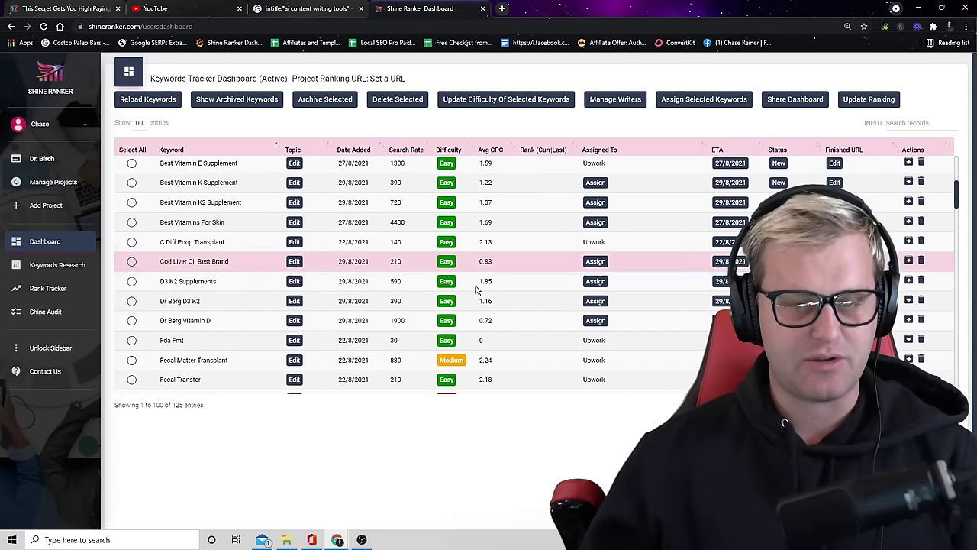
scroll(266, 308, "up", 2)
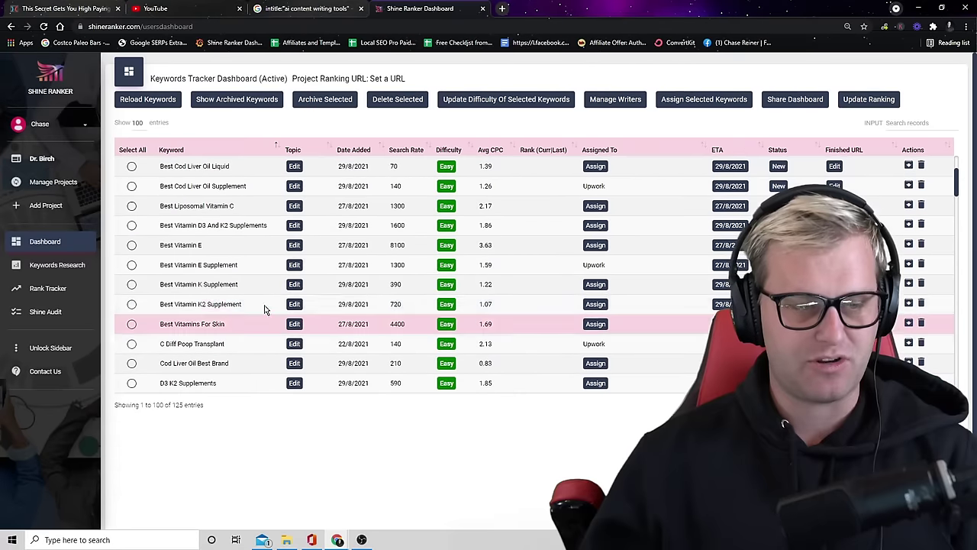
Run a Shine Ranker keyword research on the topic "doctor santa barbara".
left_click(78, 265)
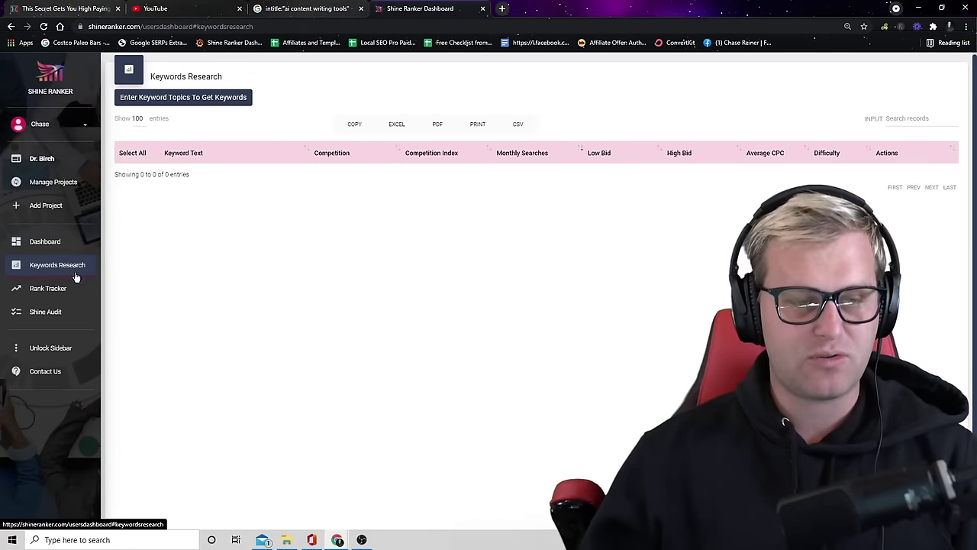
left_click(164, 99)
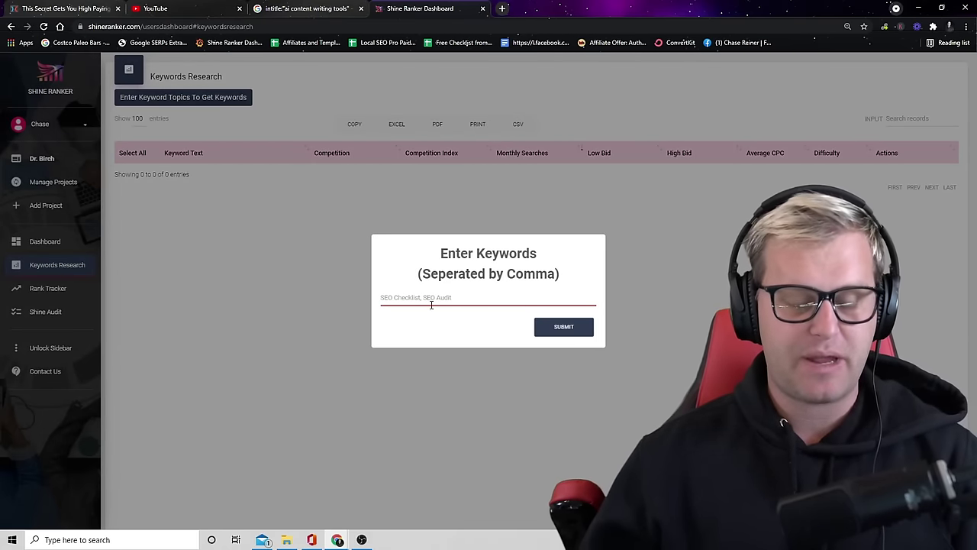
type("docto")
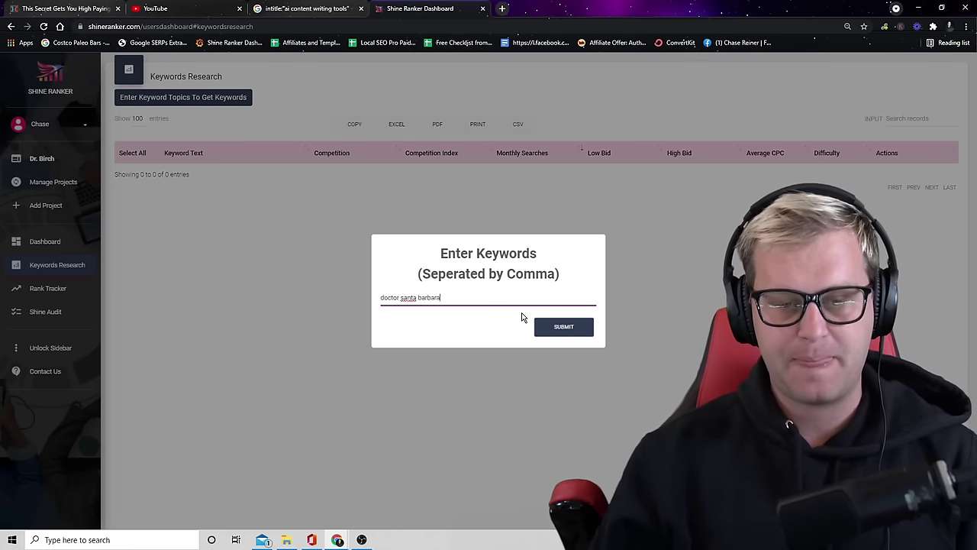
type("r santa barbara")
left_click(549, 330)
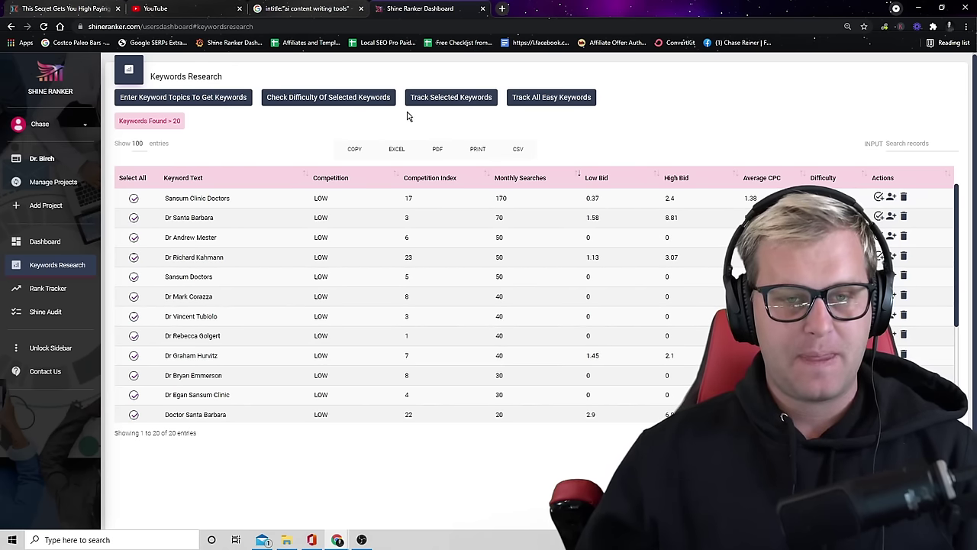
Check the difficulty of all the selected keywords found and add every easy one to tracking.
left_click(374, 100)
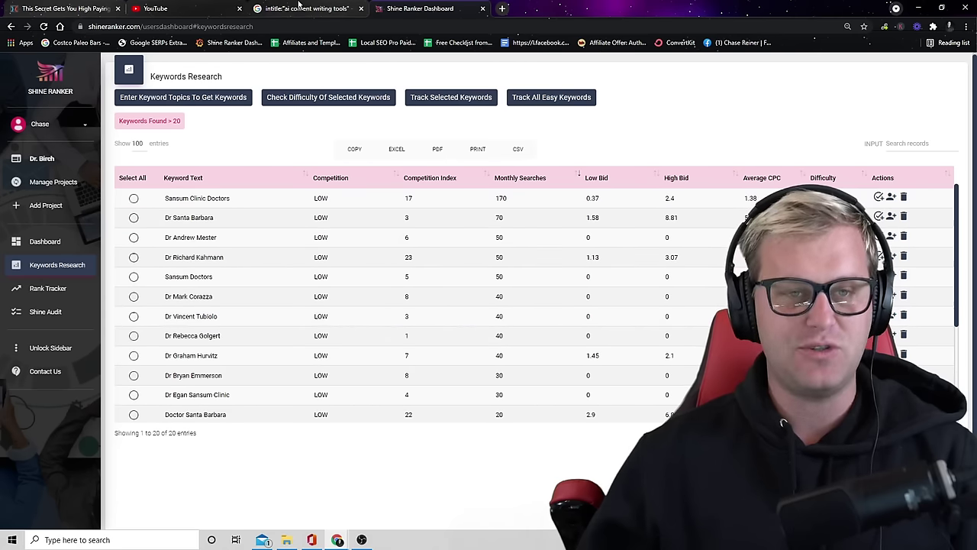
left_click(305, 9)
key("ctrl+Tab")
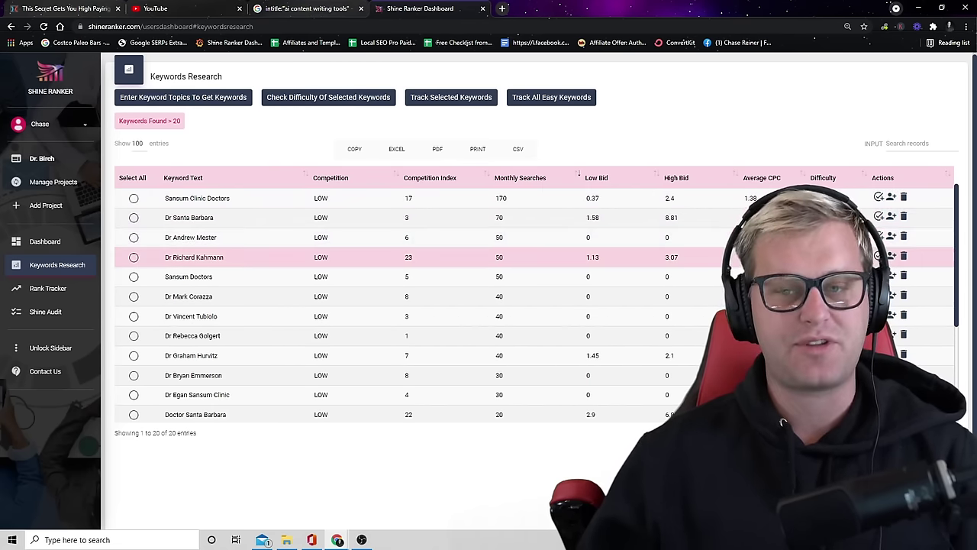
left_click(553, 98)
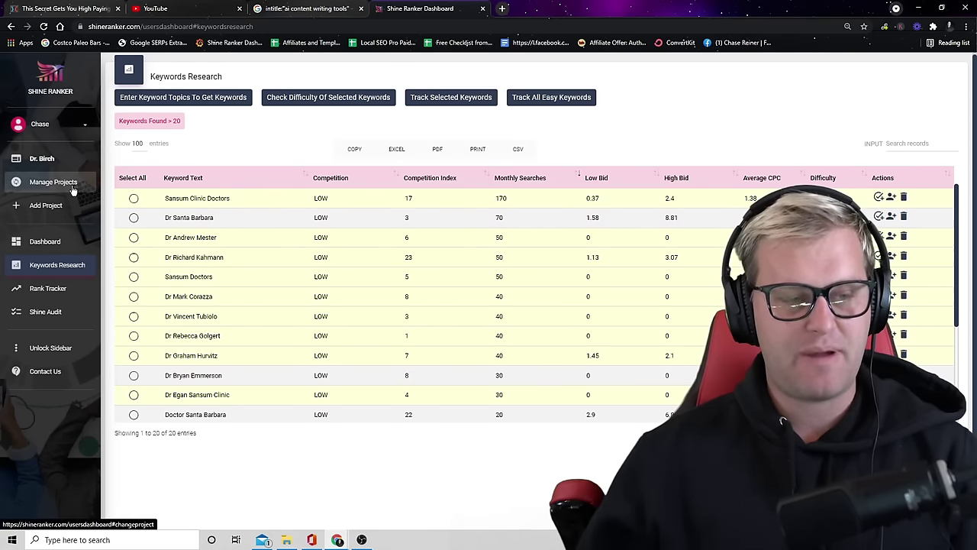
Return to the keyword tracking dashboard and review the tracked keywords with their search rates and difficulty.
left_click(44, 241)
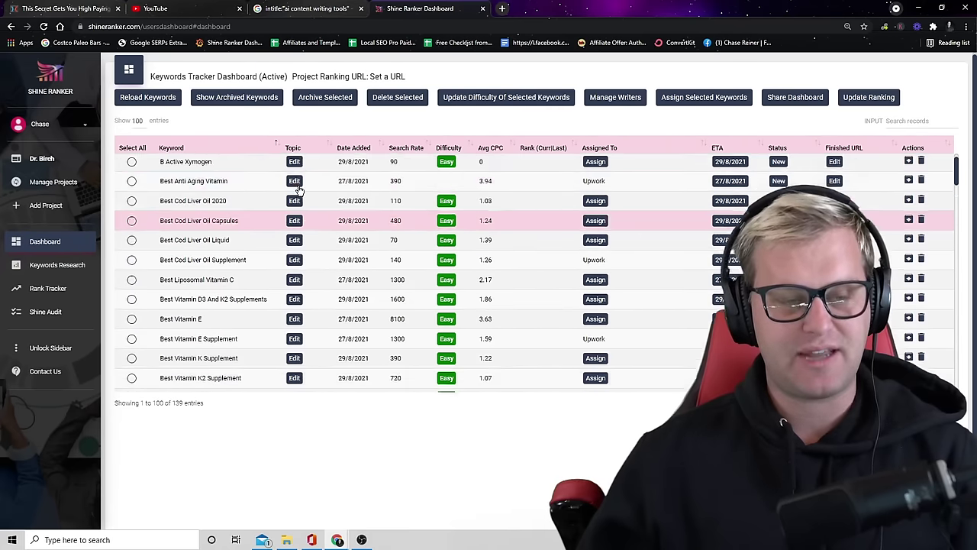
scroll(320, 212, "up", 5)
scroll(489, 305, "down", 10)
scroll(426, 295, "up", 2)
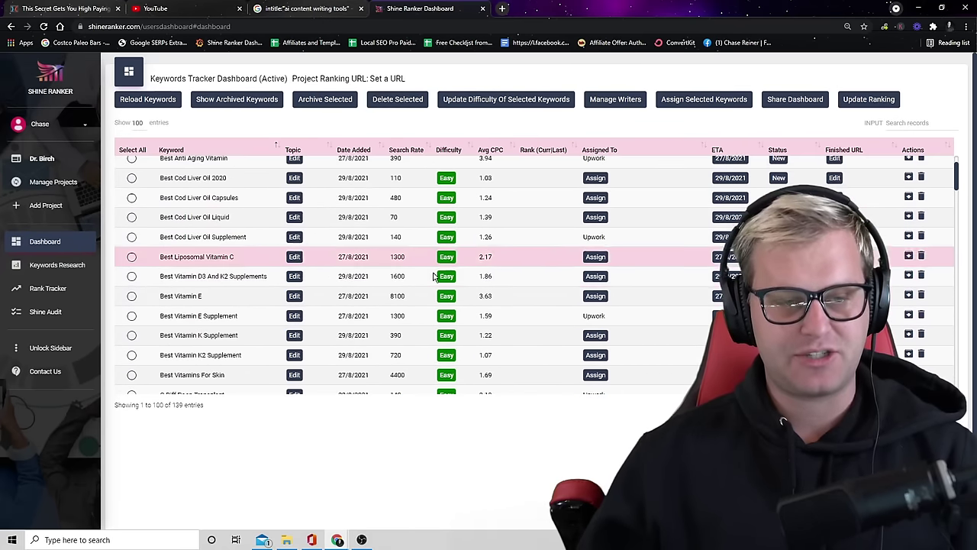
scroll(497, 251, "down", 1)
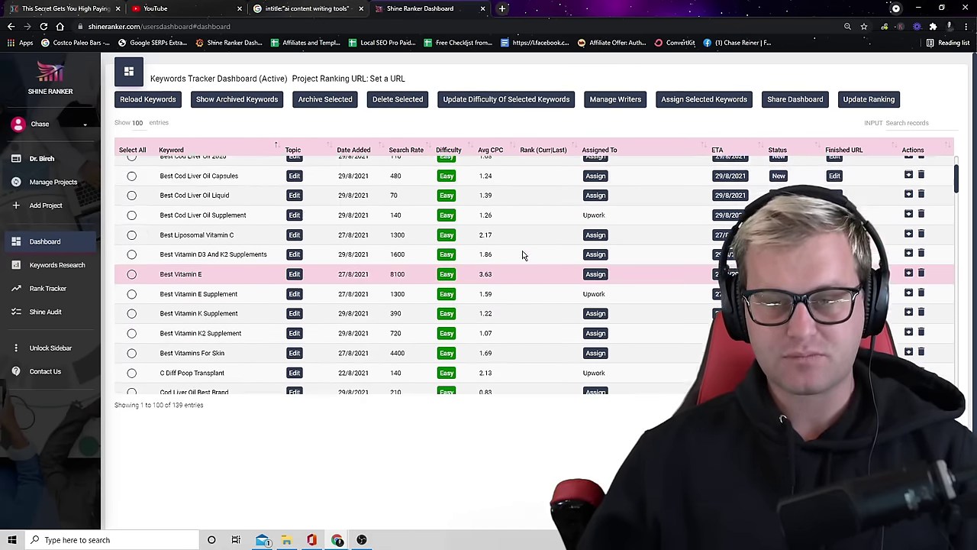
scroll(523, 255, "up", 3)
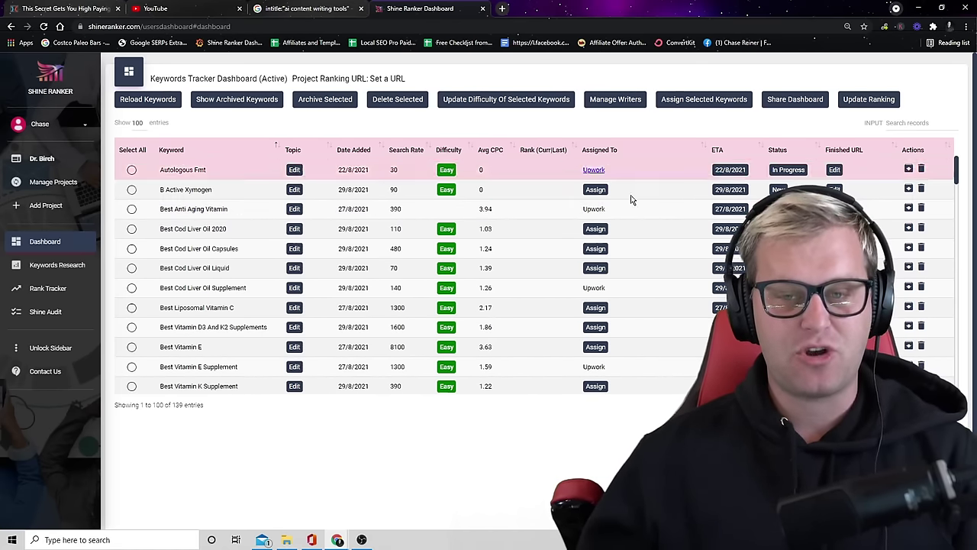
View the writer assignment choices for the Best Cod Liver Oil Capsules keyword and leave it unassigned.
left_click(603, 248)
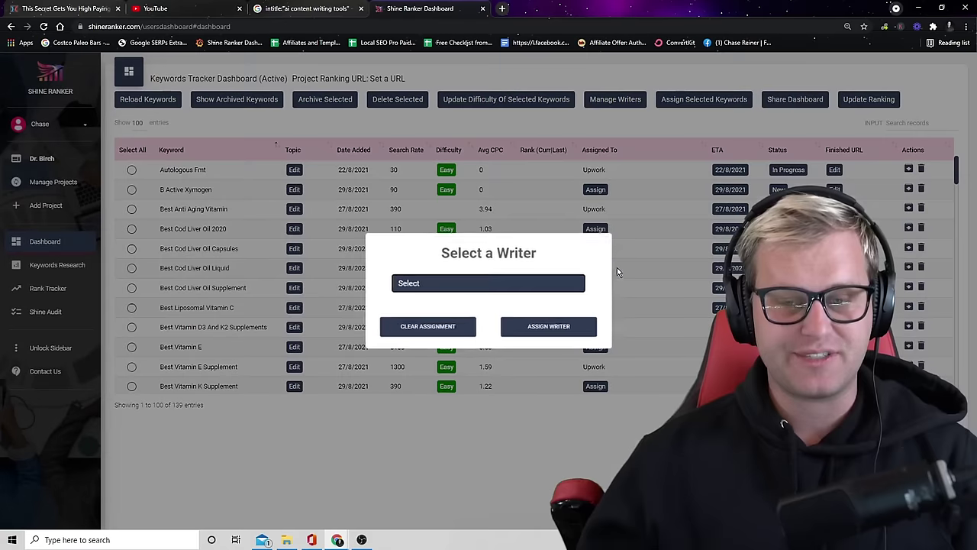
left_click(537, 284)
left_click(405, 433)
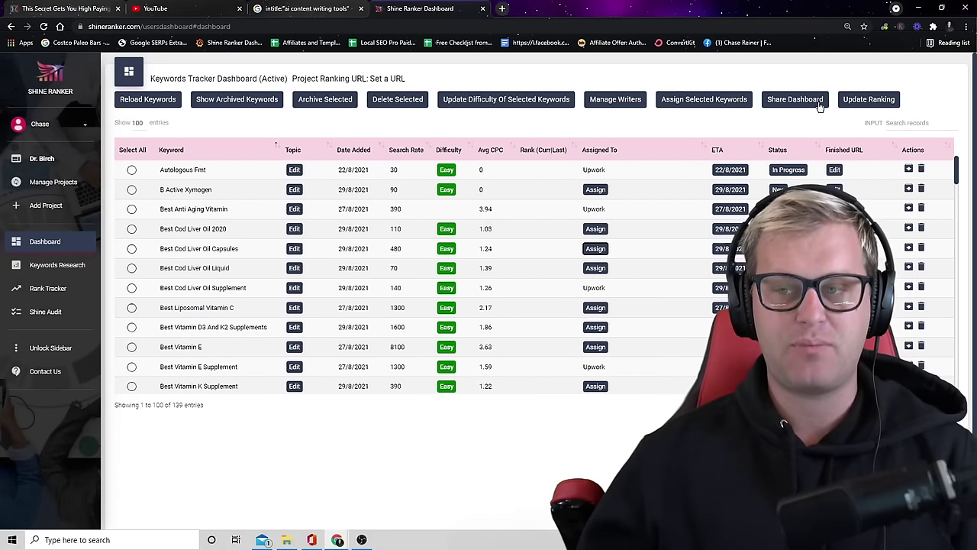
Share the keyword dashboard with the Upwork writer and copy the generated share link.
left_click(704, 99)
left_click(480, 269)
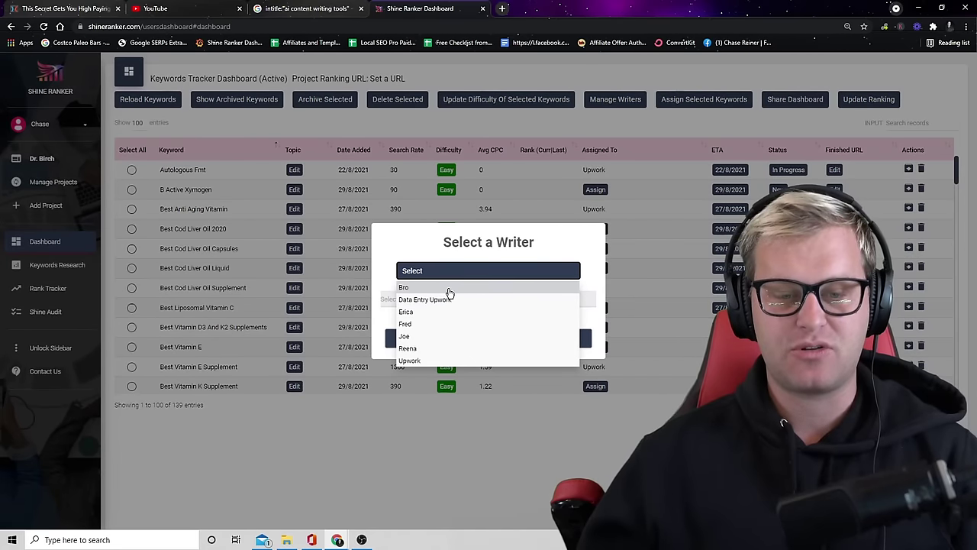
left_click(427, 358)
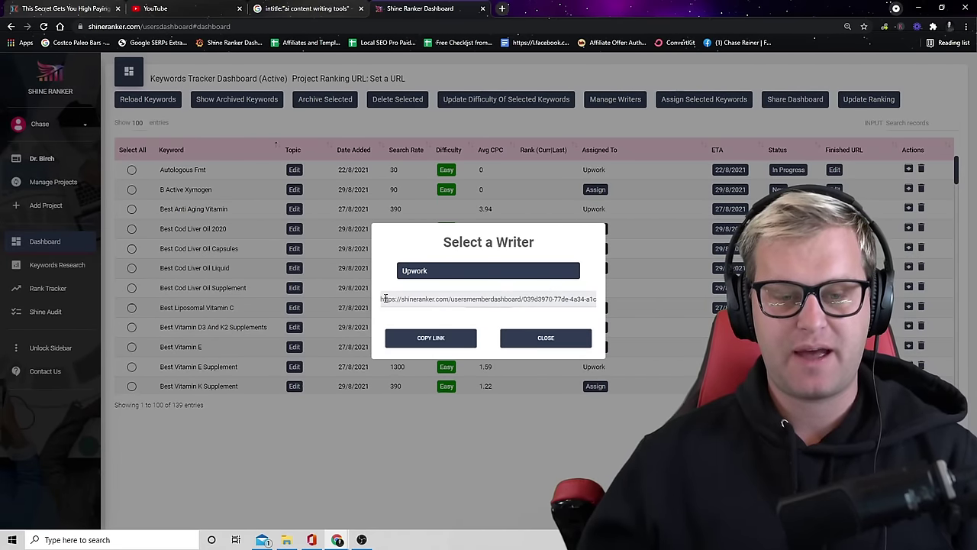
triple_click(386, 299)
left_click(431, 337)
Load the copied share link in an incognito browser window and review the writer's keyword dashboard.
left_click(501, 8)
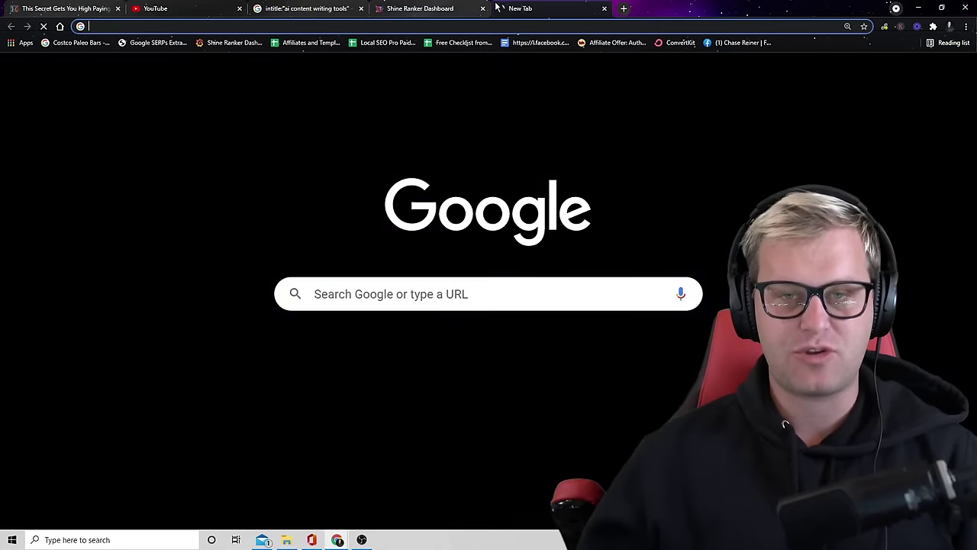
key("ctrl+shift+n")
key("ctrl+v")
key("Return")
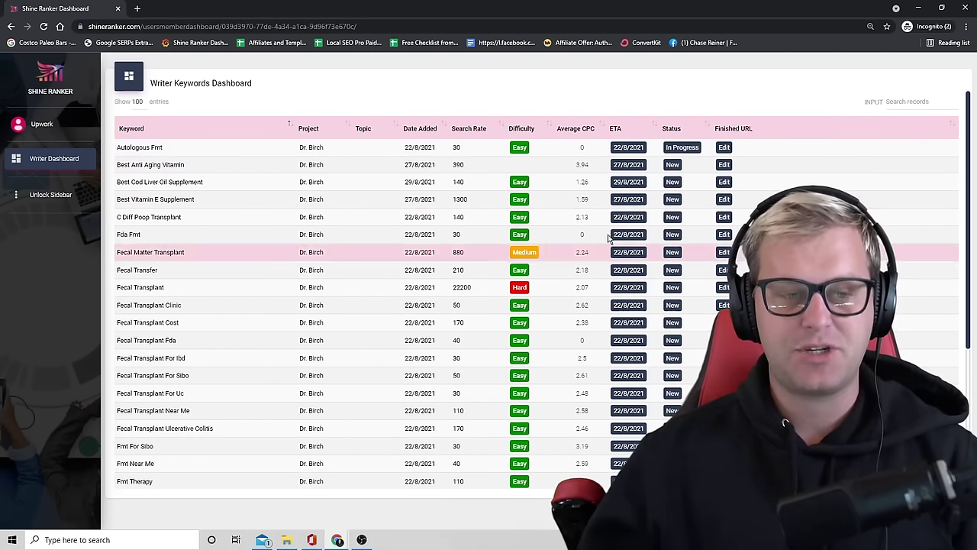
scroll(598, 209, "down", 2)
scroll(607, 206, "down", 2)
scroll(634, 217, "up", 4)
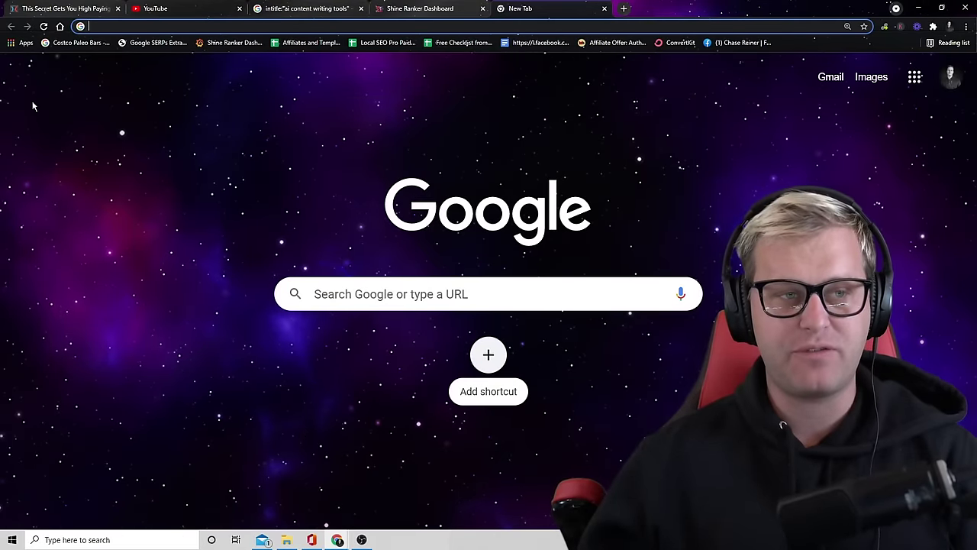
Switch to the already open client automation sales page and view its headline and introductory video at a reduced zoom.
left_click(65, 9)
scroll(927, 252, "up", 5)
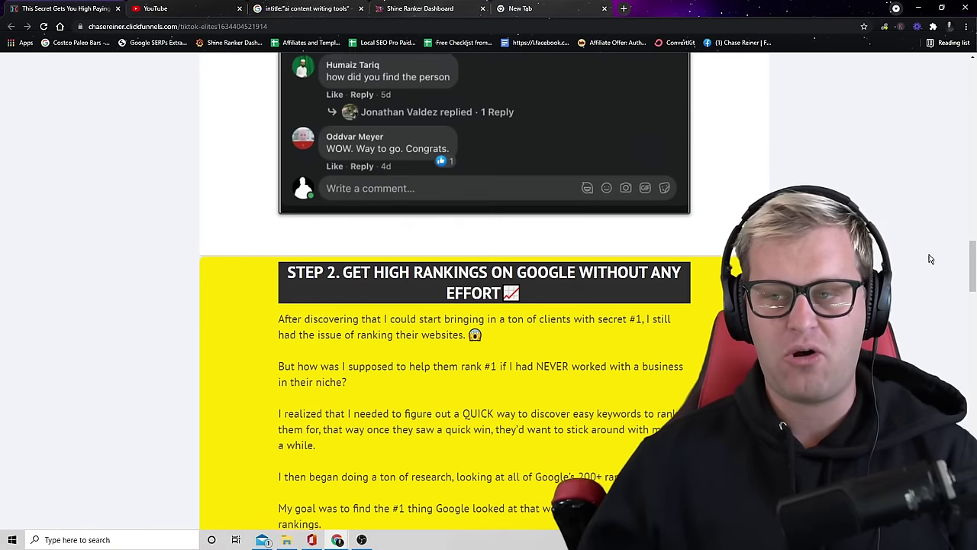
left_click_drag(972, 252, 974, 73)
key("ctrl+minus")
key("ctrl+minus")
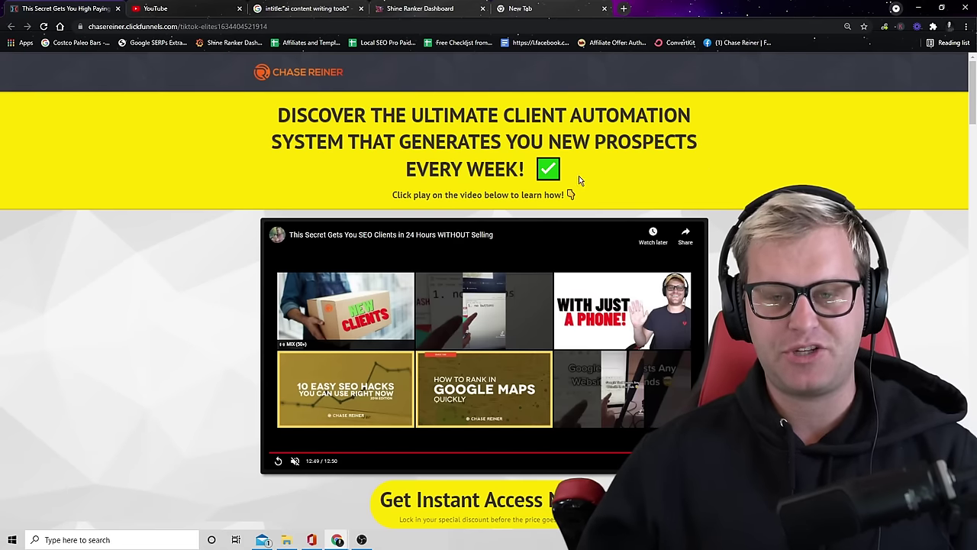
Examine the sales page's three promises about selling, rankings and fulfillment, highlighting their text.
scroll(467, 233, "down", 5)
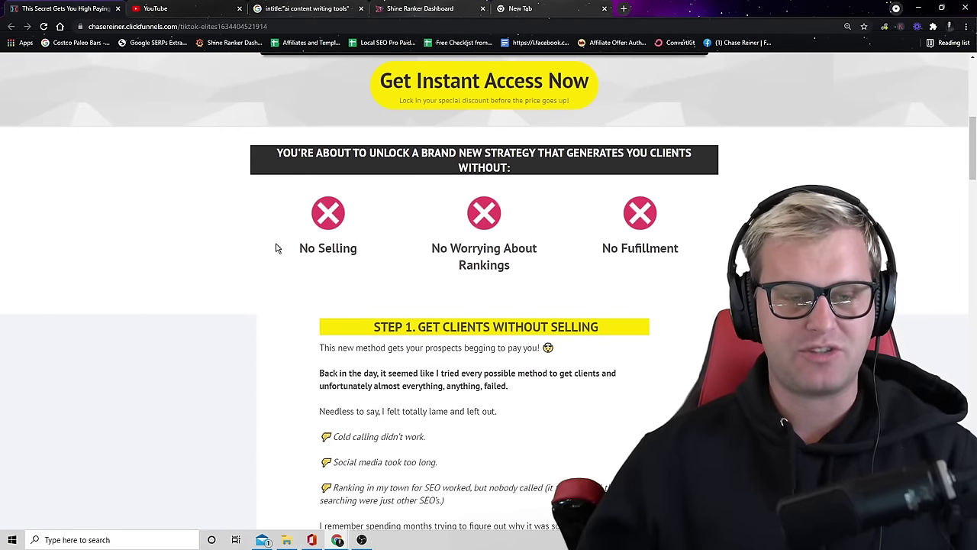
left_click_drag(278, 248, 528, 294)
left_click(398, 254)
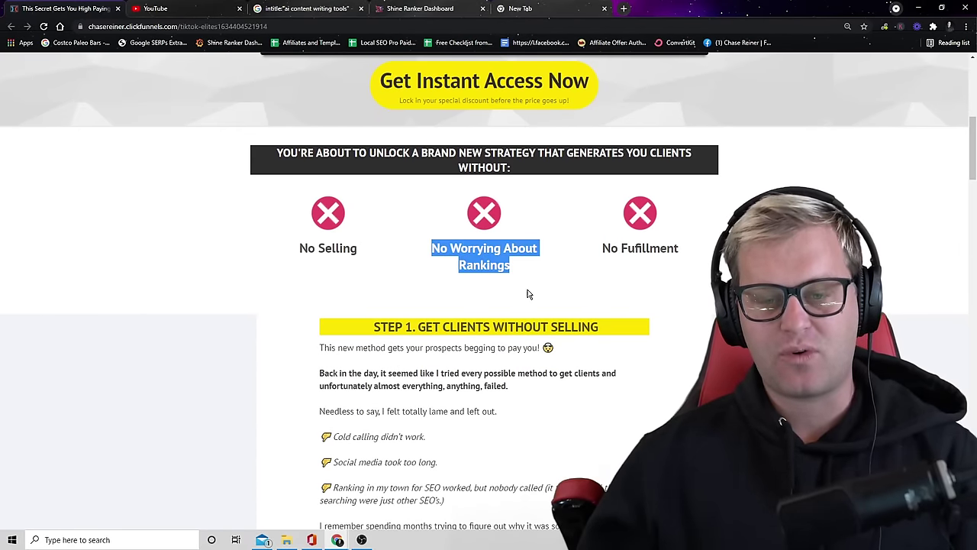
left_click(559, 248)
left_click_drag(588, 251, 670, 262)
left_click(670, 262)
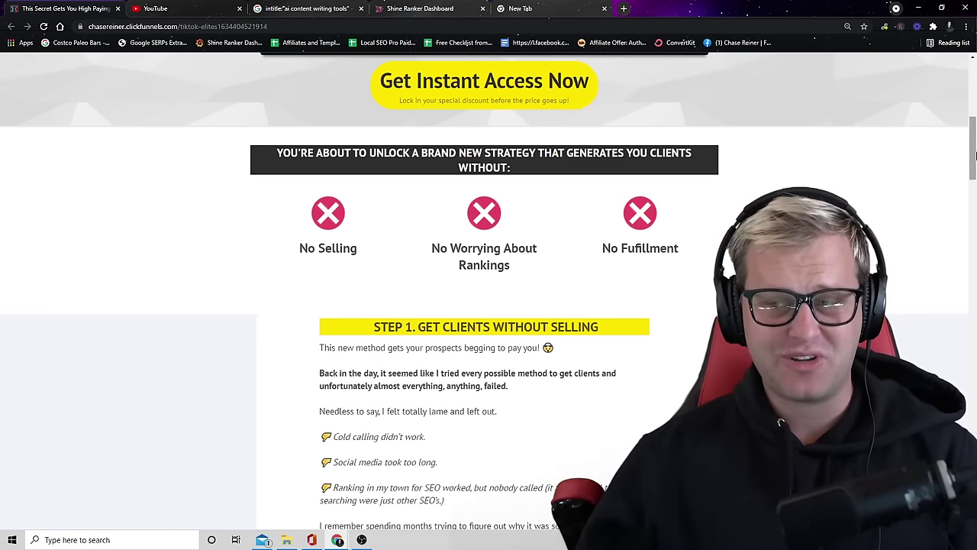
scroll(975, 146, "down", 5)
left_click_drag(974, 263, 975, 88)
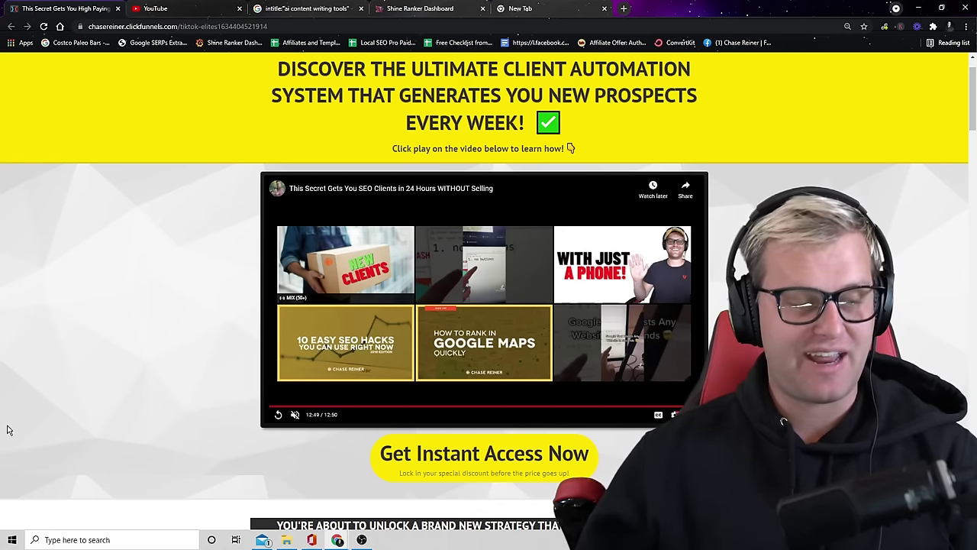
Examine the audit sale testimonial and the special package offer on the sales page, and return to its headline.
scroll(437, 286, "down", 15)
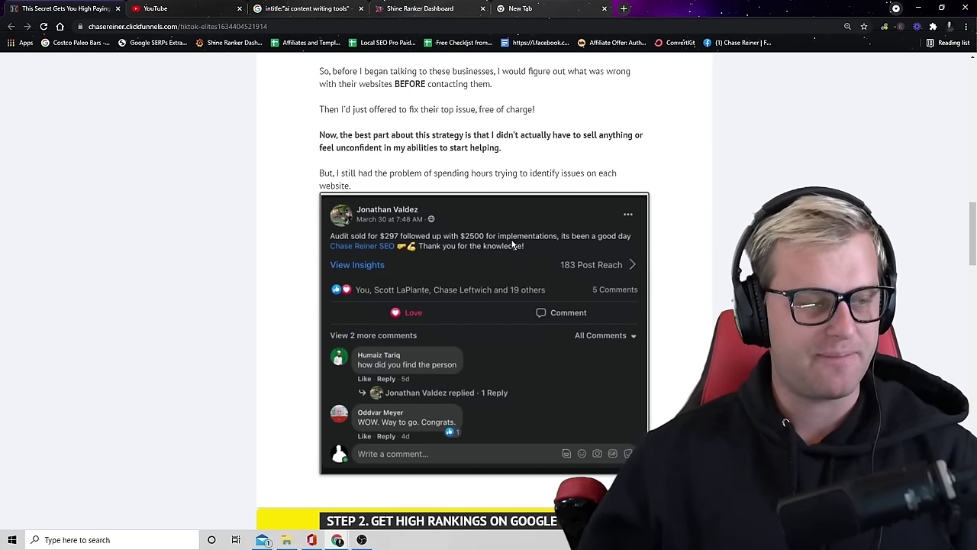
scroll(456, 295, "up", 1)
scroll(456, 295, "down", 1)
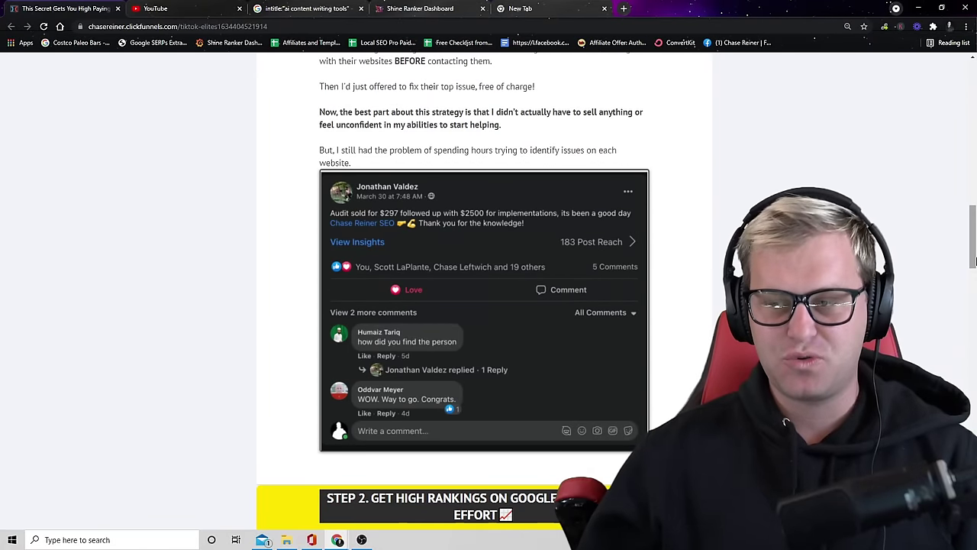
left_click_drag(969, 233, 975, 400)
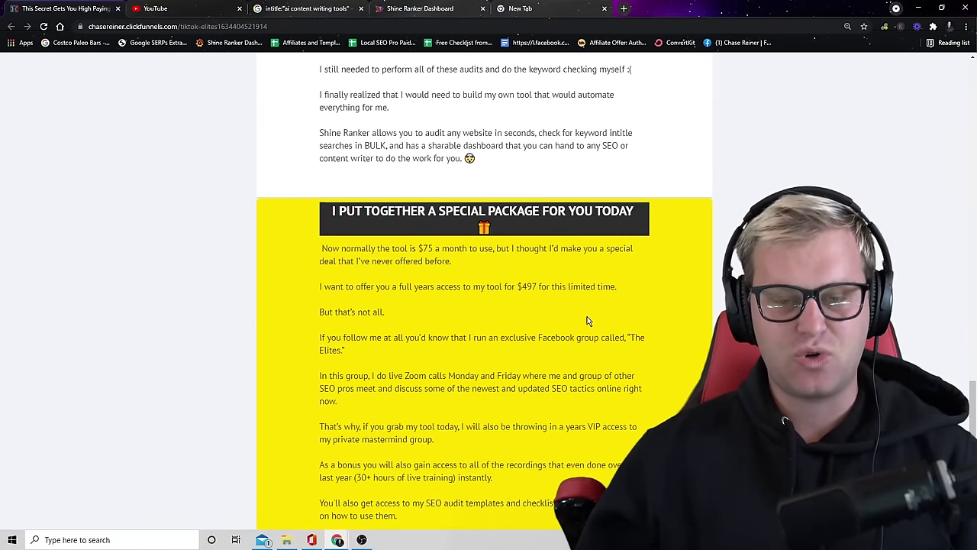
scroll(587, 320, "down", 5)
scroll(481, 285, "up", 2)
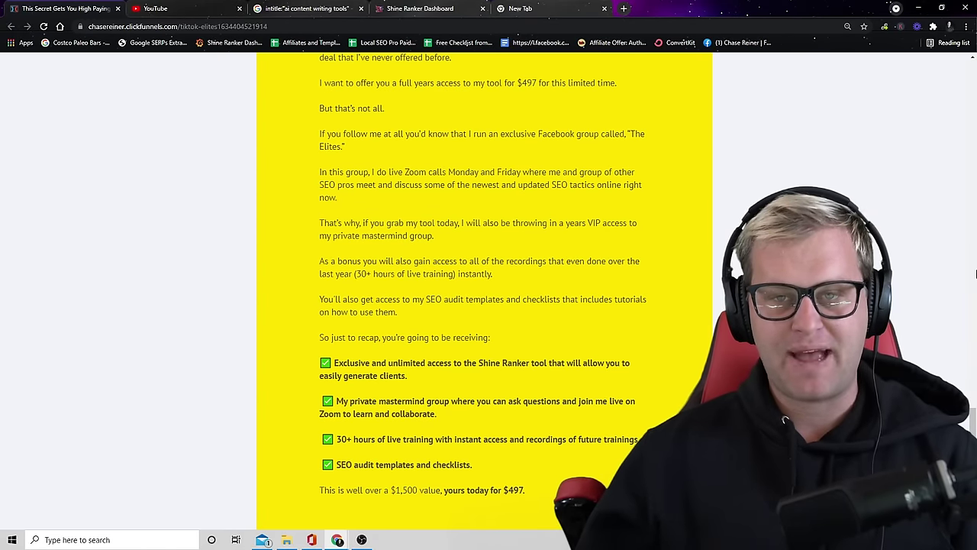
left_click_drag(975, 420, 974, 84)
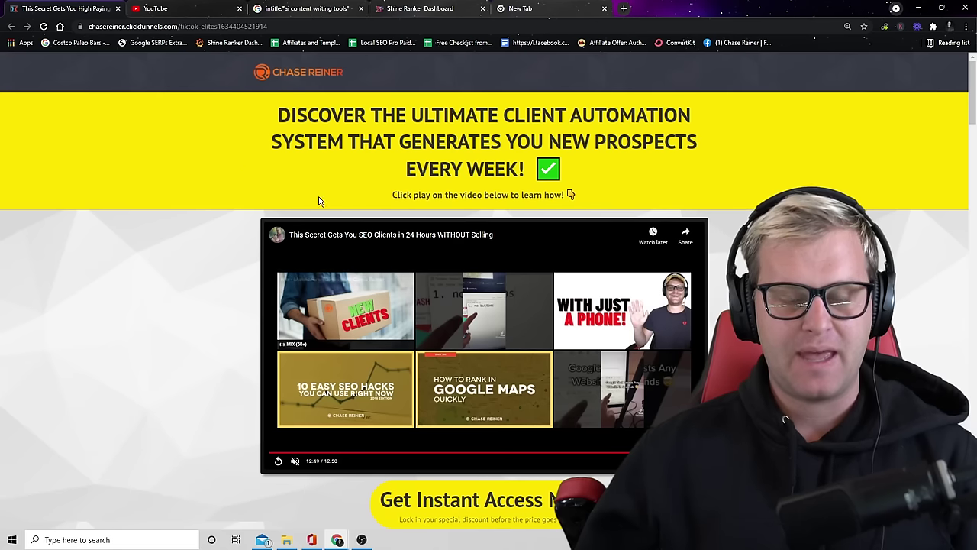
scroll(535, 229, "down", 1)
scroll(661, 233, "up", 1)
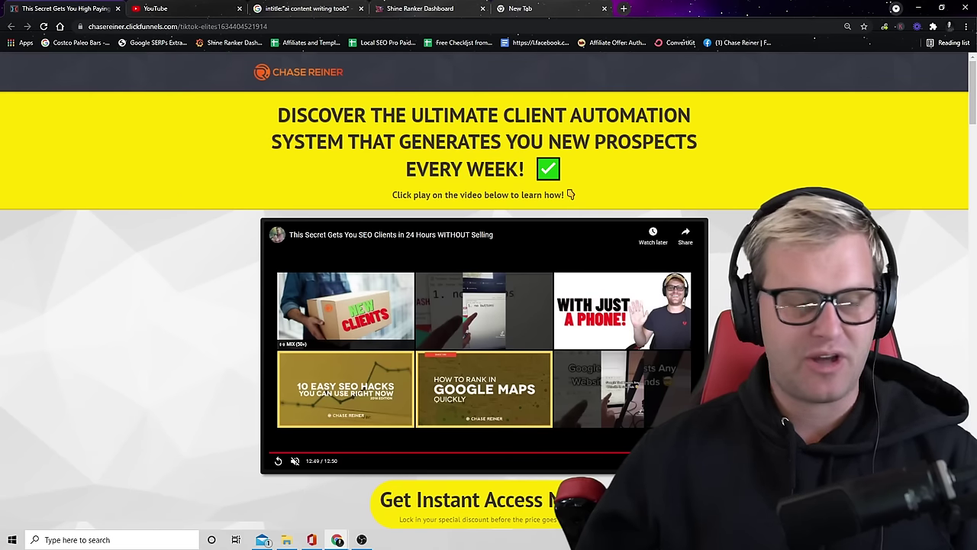